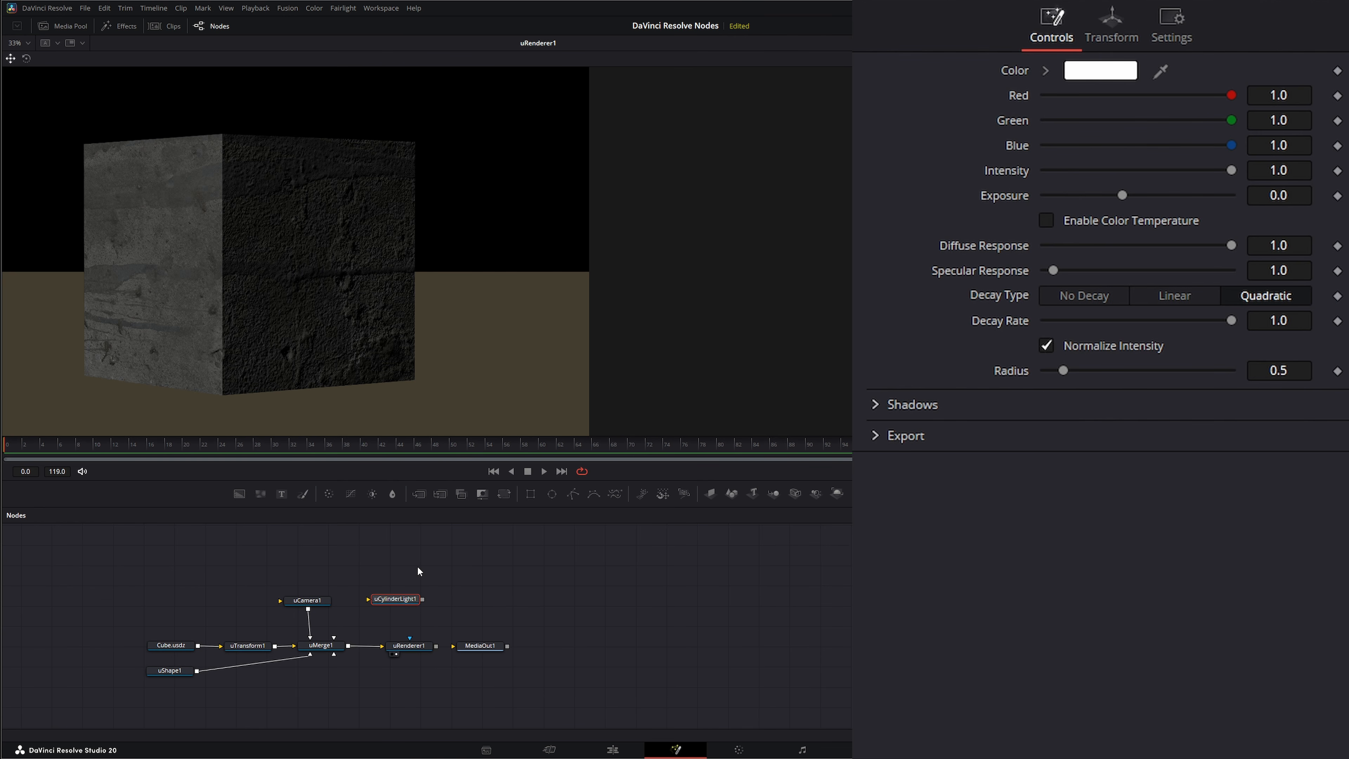
- Replace the uCylinderLight1 node with a uDisk Light and connect the new light to uMerge1
mouse_move(391, 599)
left_mouse_down()
mouse_move(421, 591)
mouse_move(397, 604)
left_mouse_up()
key("Delete")
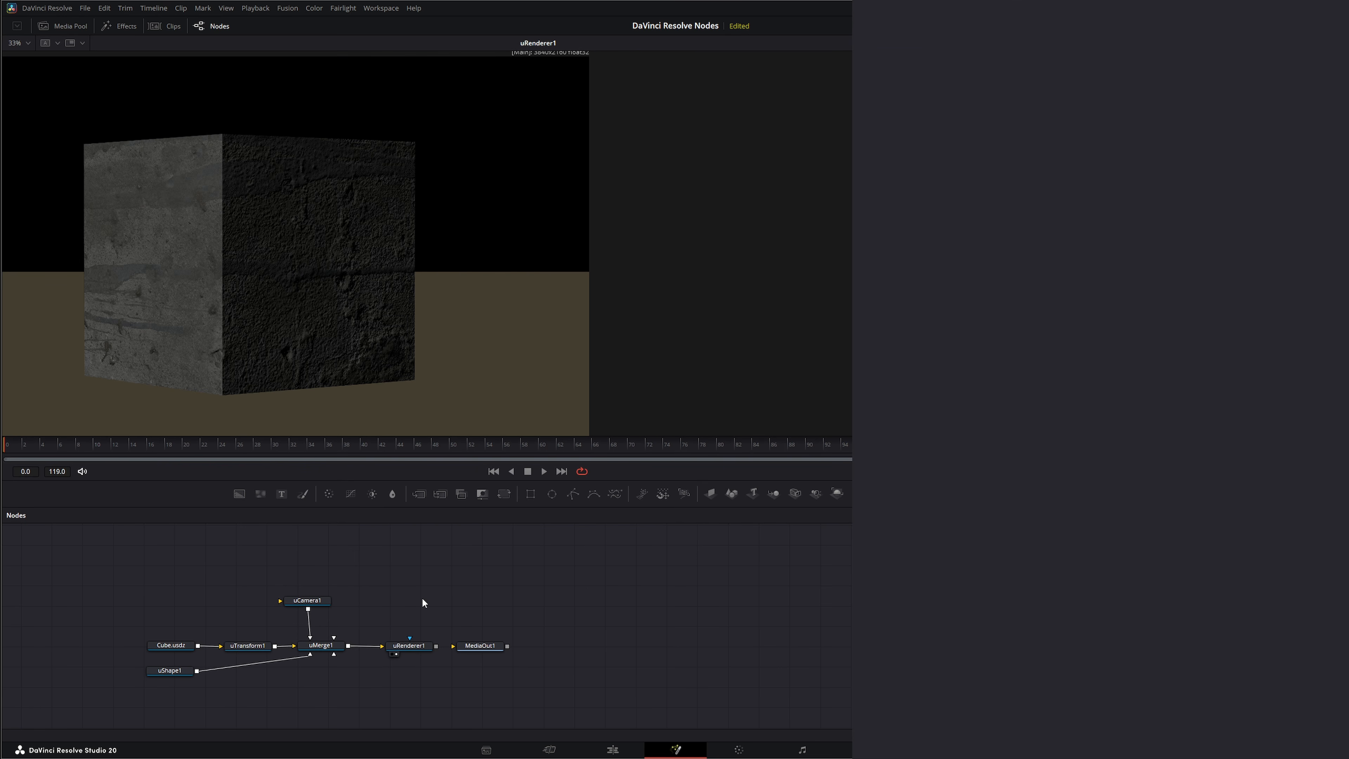
key("shift+space")
type("udis")
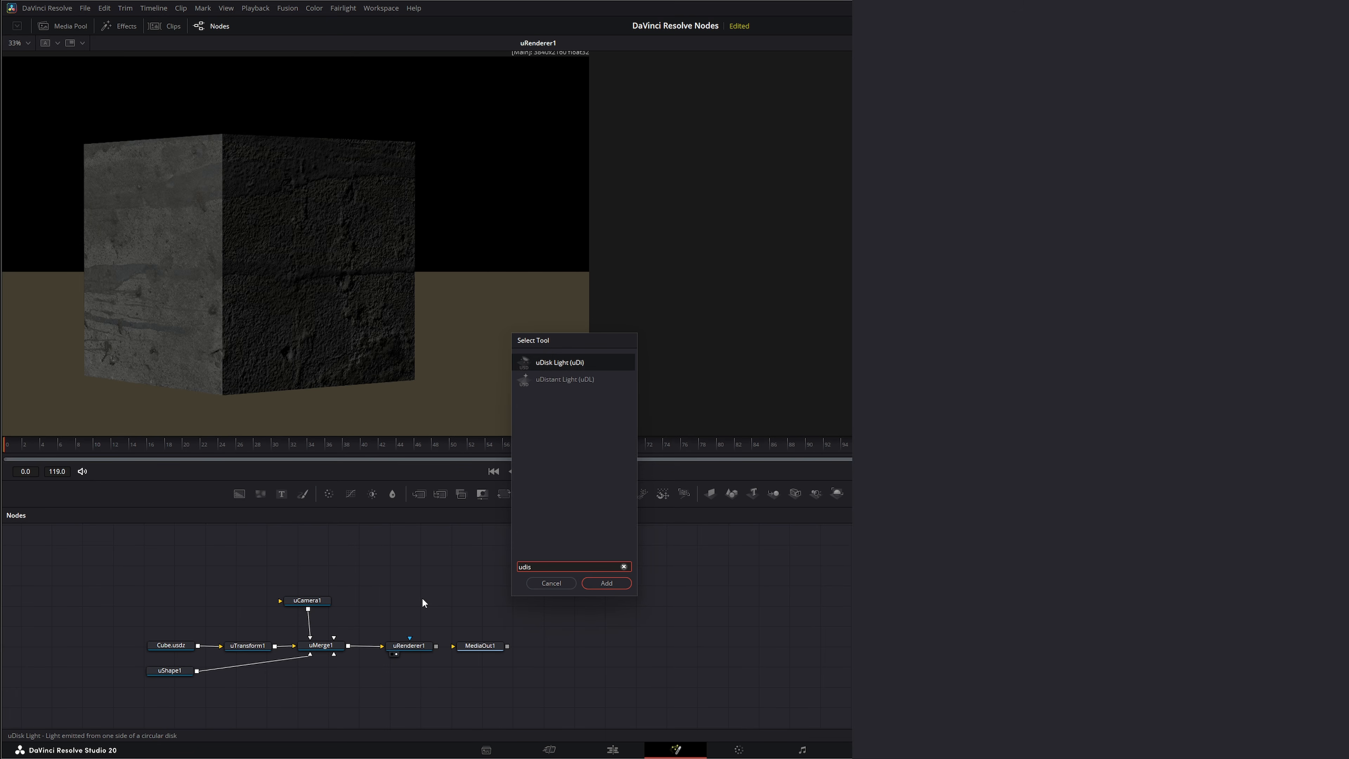
key("Return")
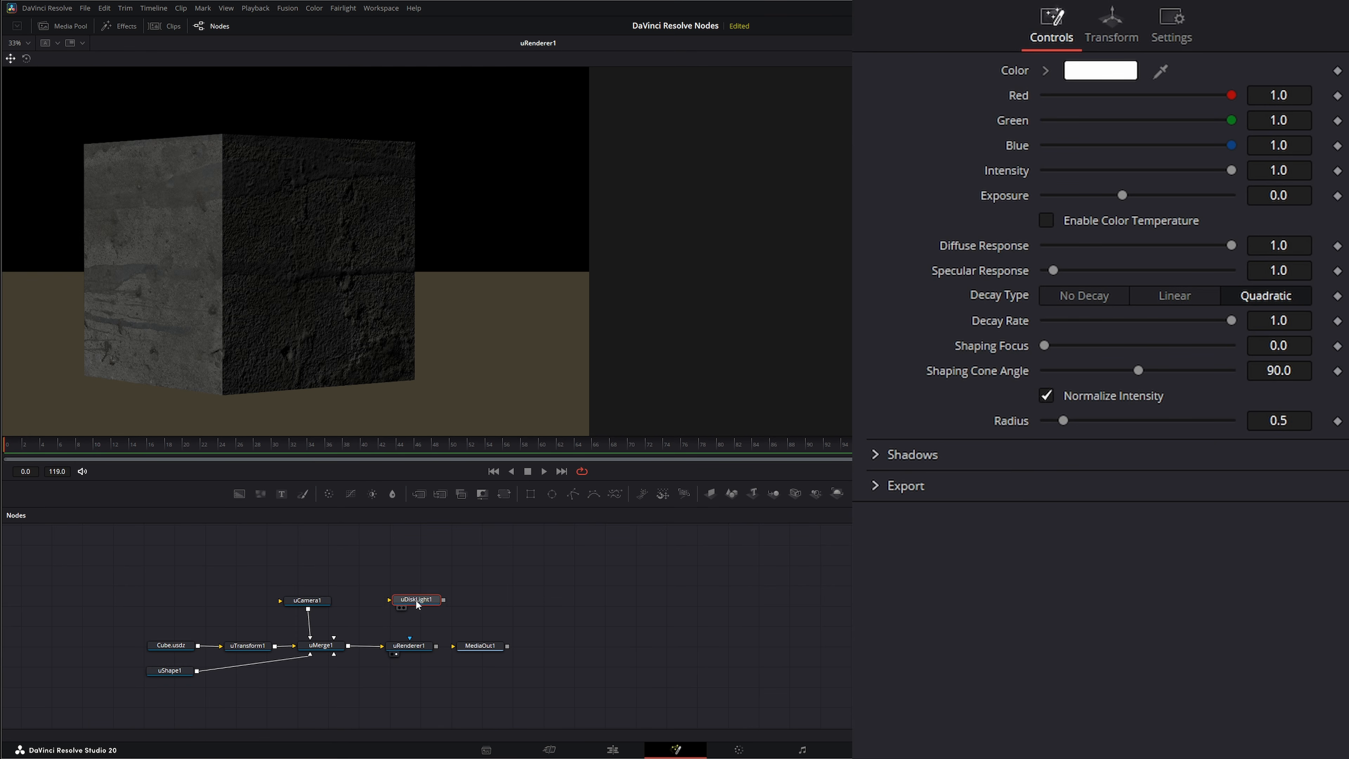
left_click_drag(423, 602, 333, 637)
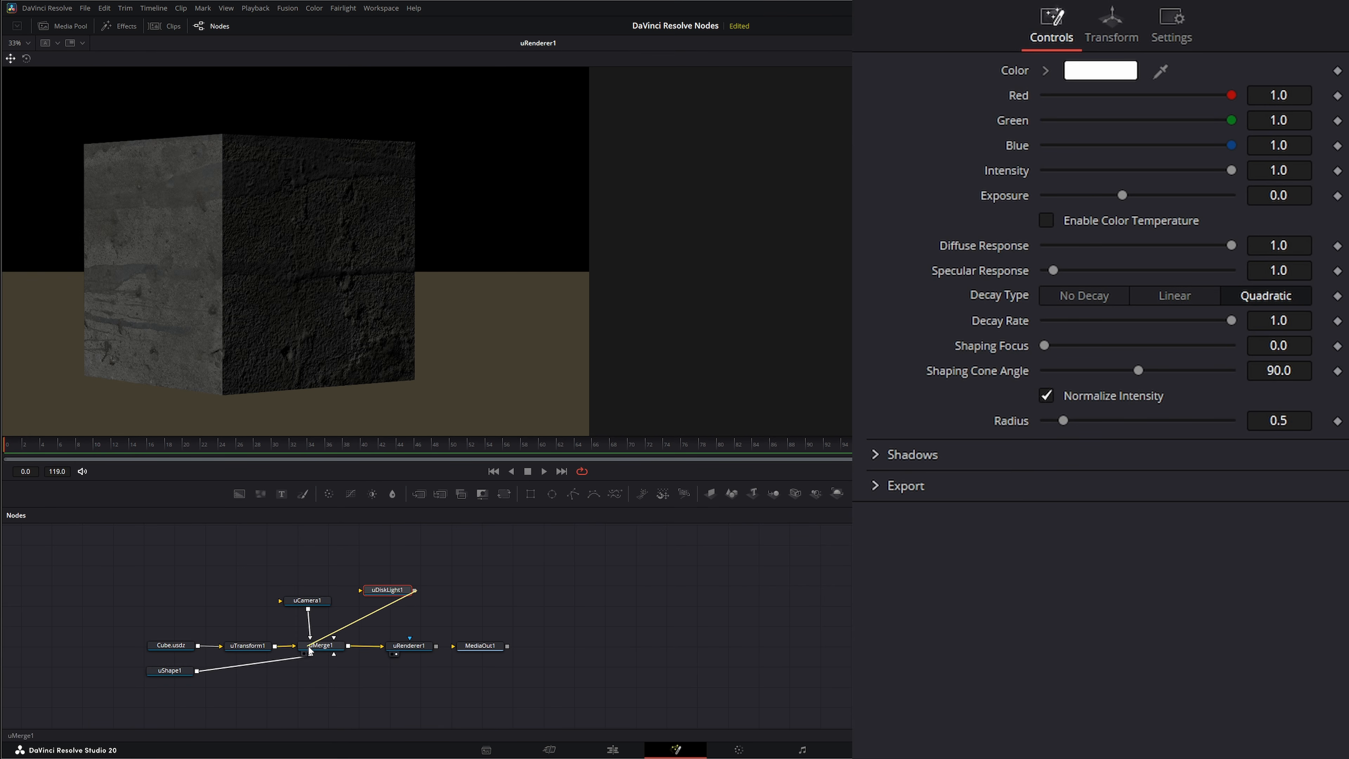
mouse_move(394, 594)
left_mouse_down()
mouse_move(415, 597)
mouse_move(403, 599)
left_mouse_up()
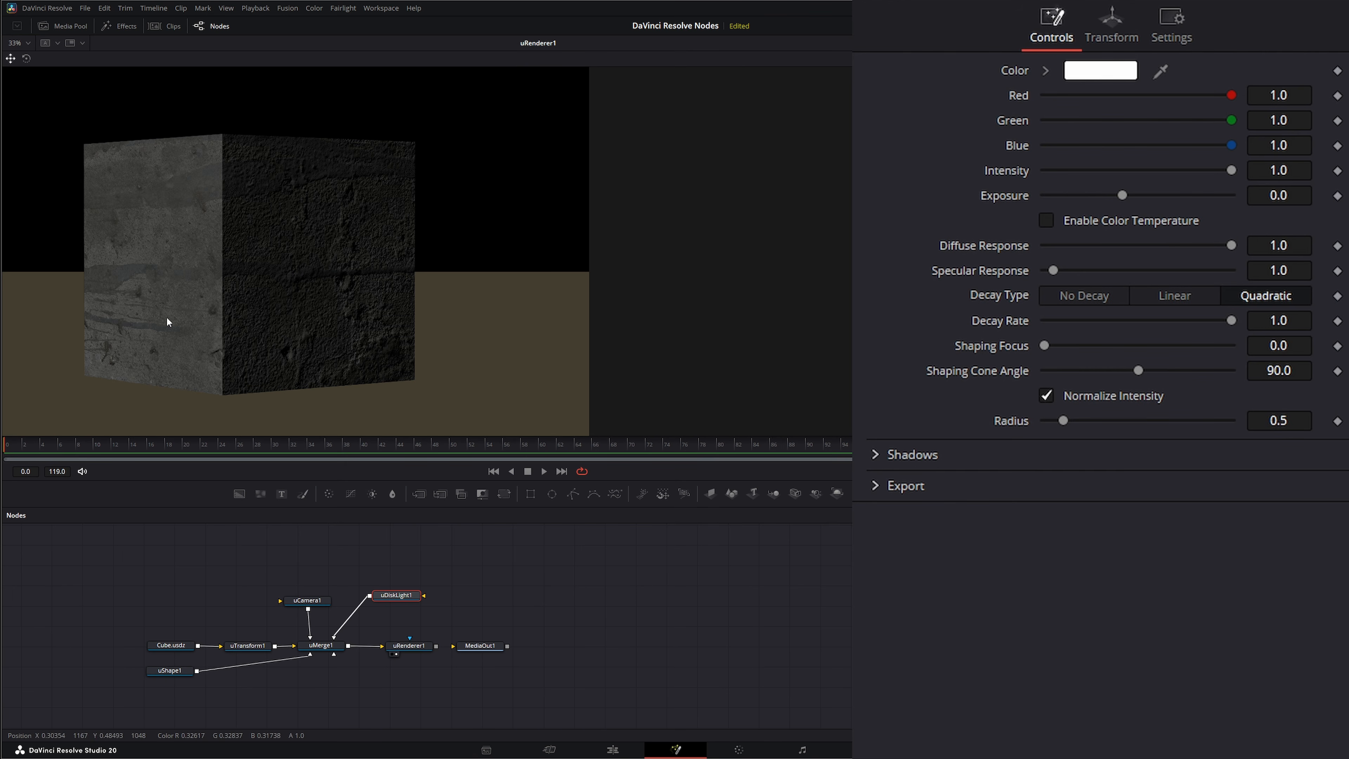
- Display uMerge1 in the viewer and raise the disk light above the cube to a Y translation of about 6.88
left_click_drag(321, 646, 224, 277)
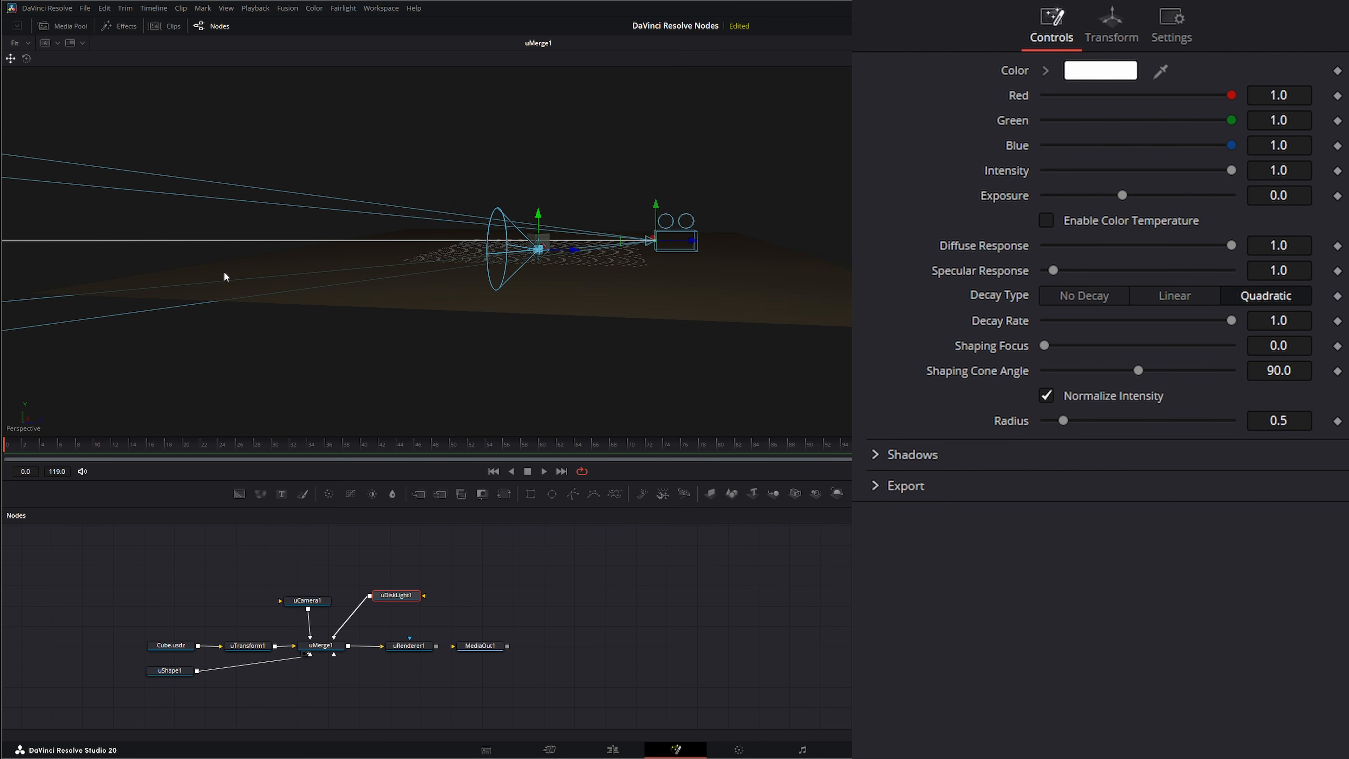
left_click_drag(538, 215, 500, 199)
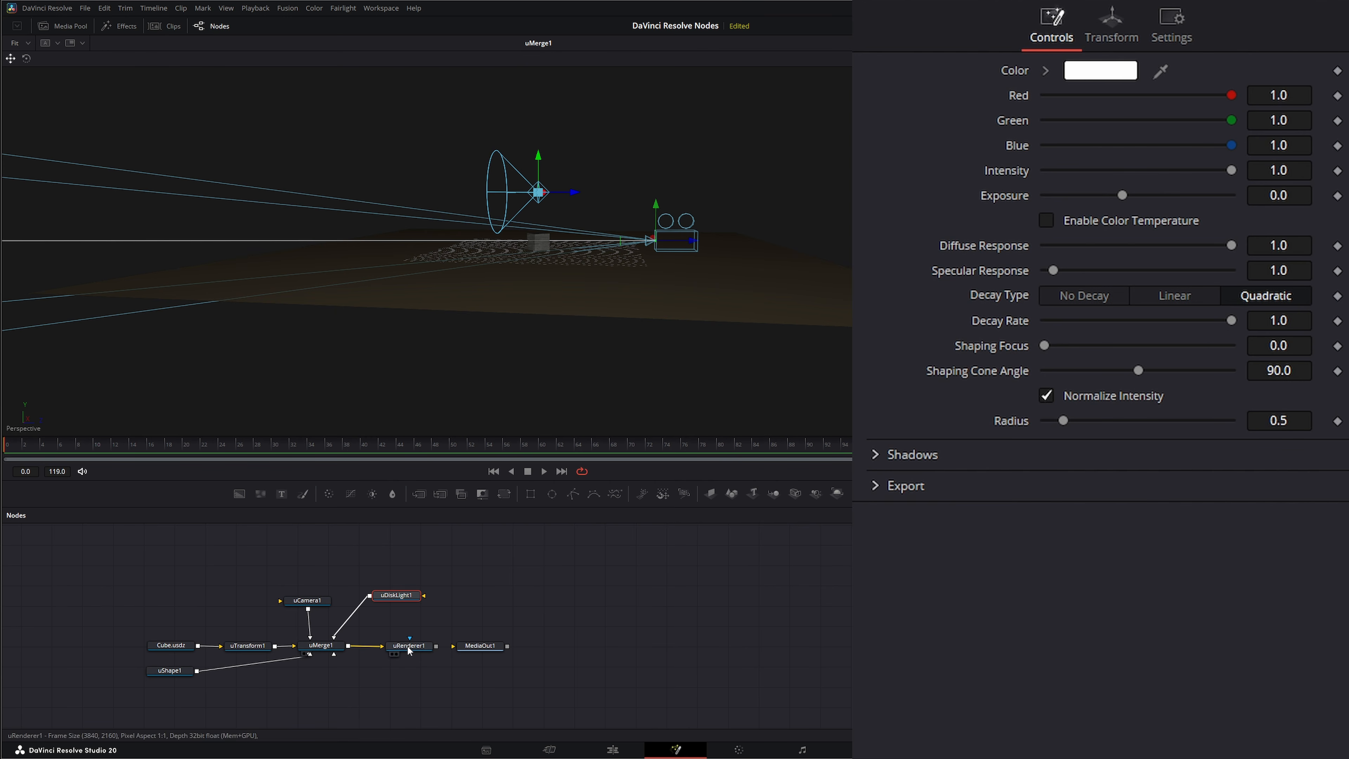
- Display uRenderer1 in the viewer and set its Lighting to Scene
left_click_drag(409, 646, 285, 379)
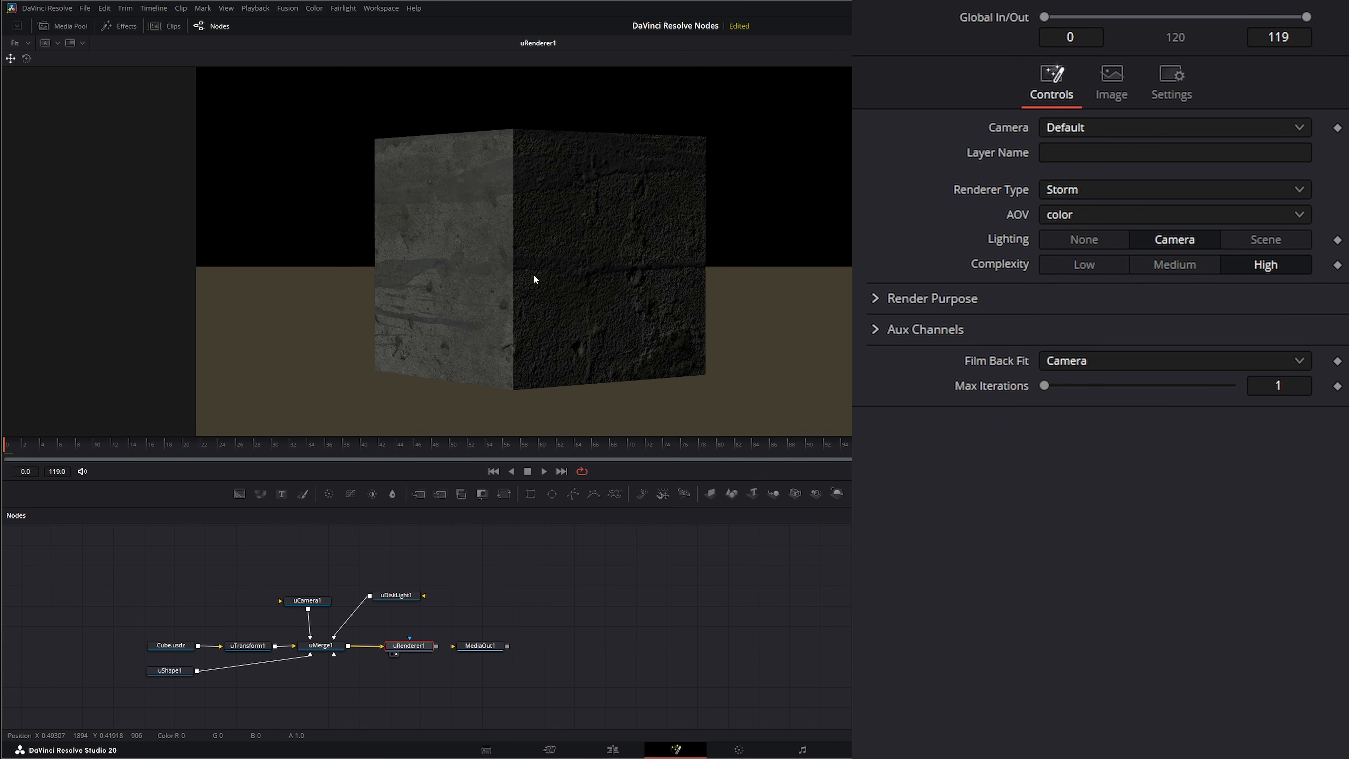
left_click_drag(536, 277, 401, 294)
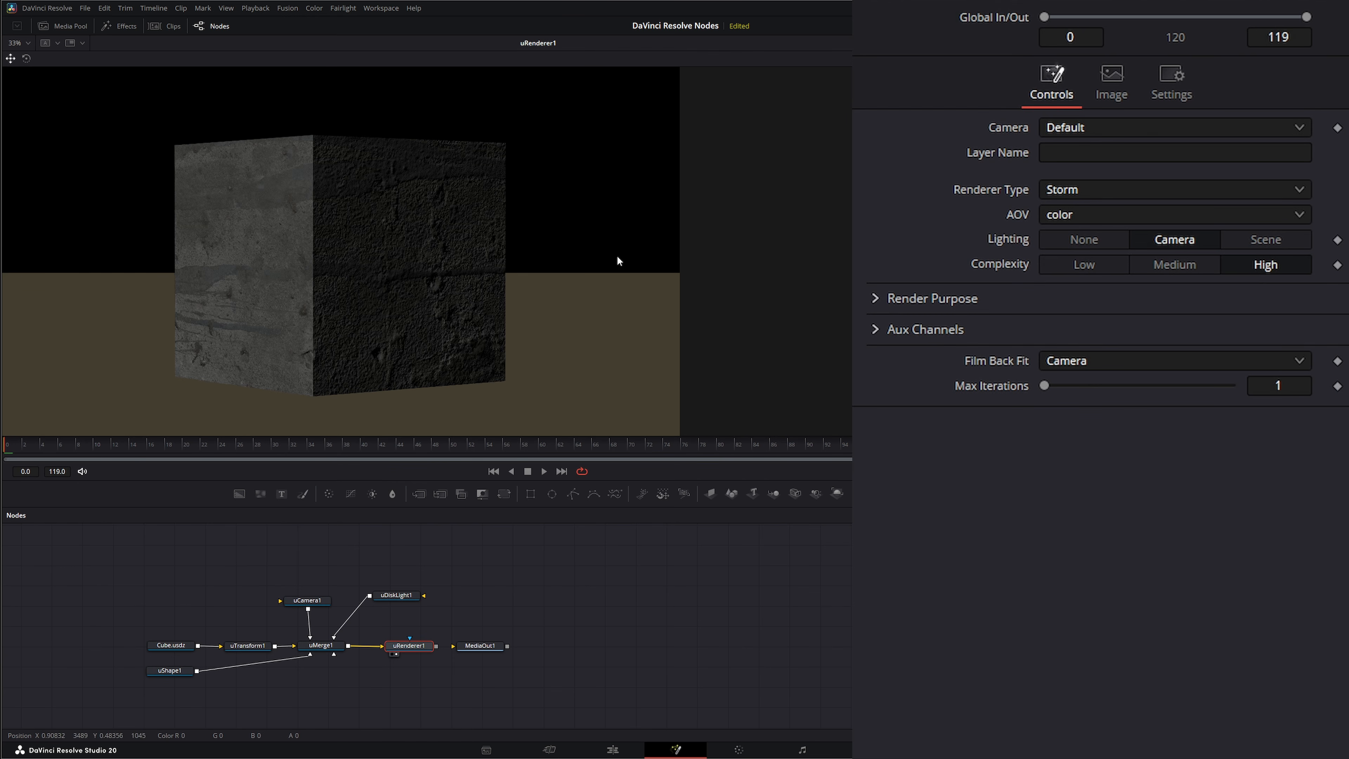
left_click(1269, 239)
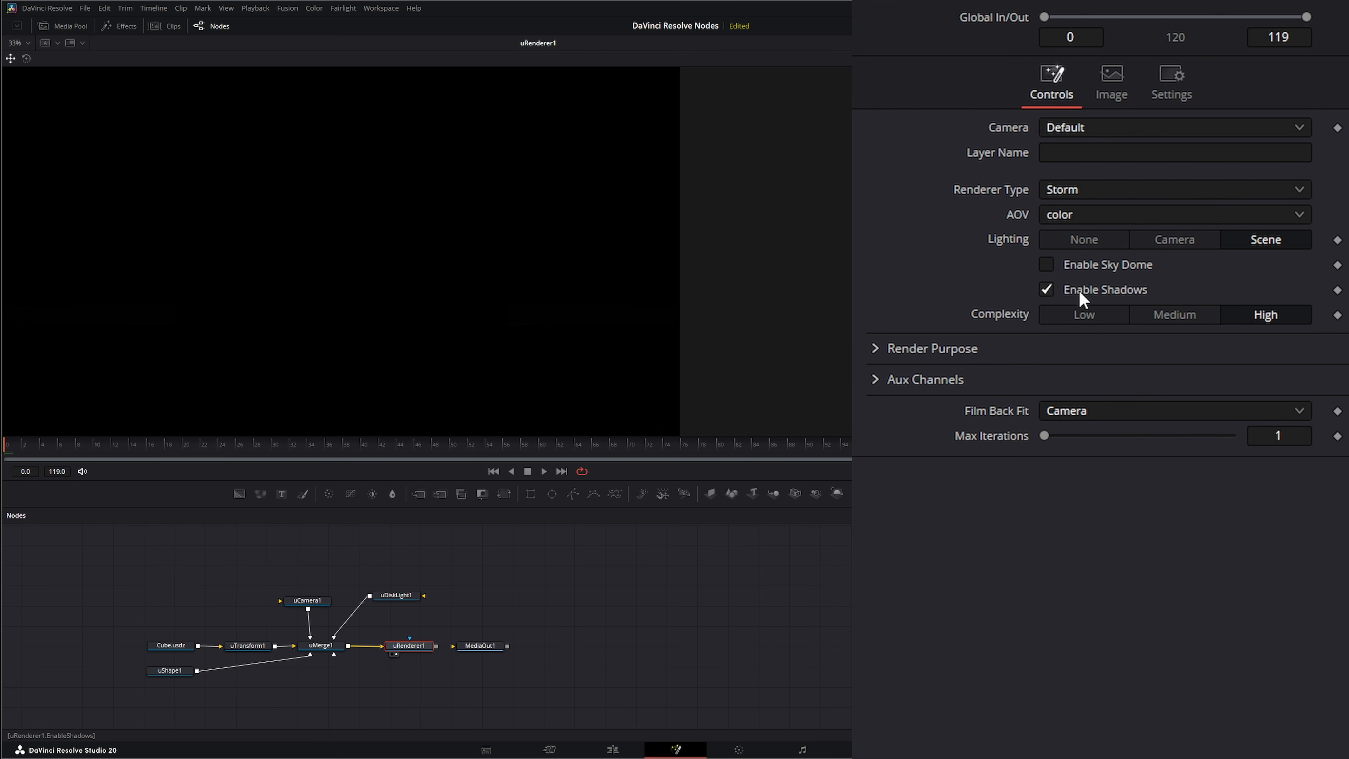
- Set the uDiskLight1 node's X rotation to -90
left_click(397, 595)
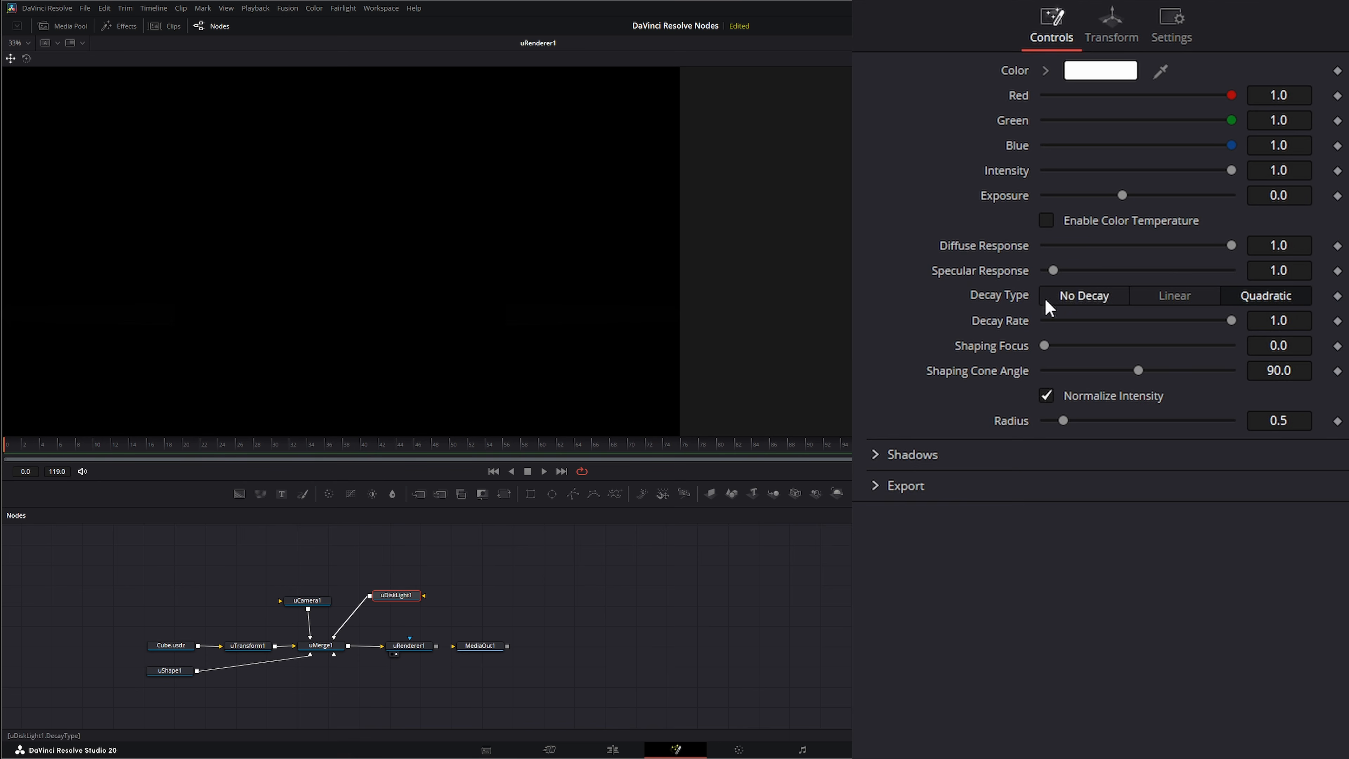
left_click(1110, 24)
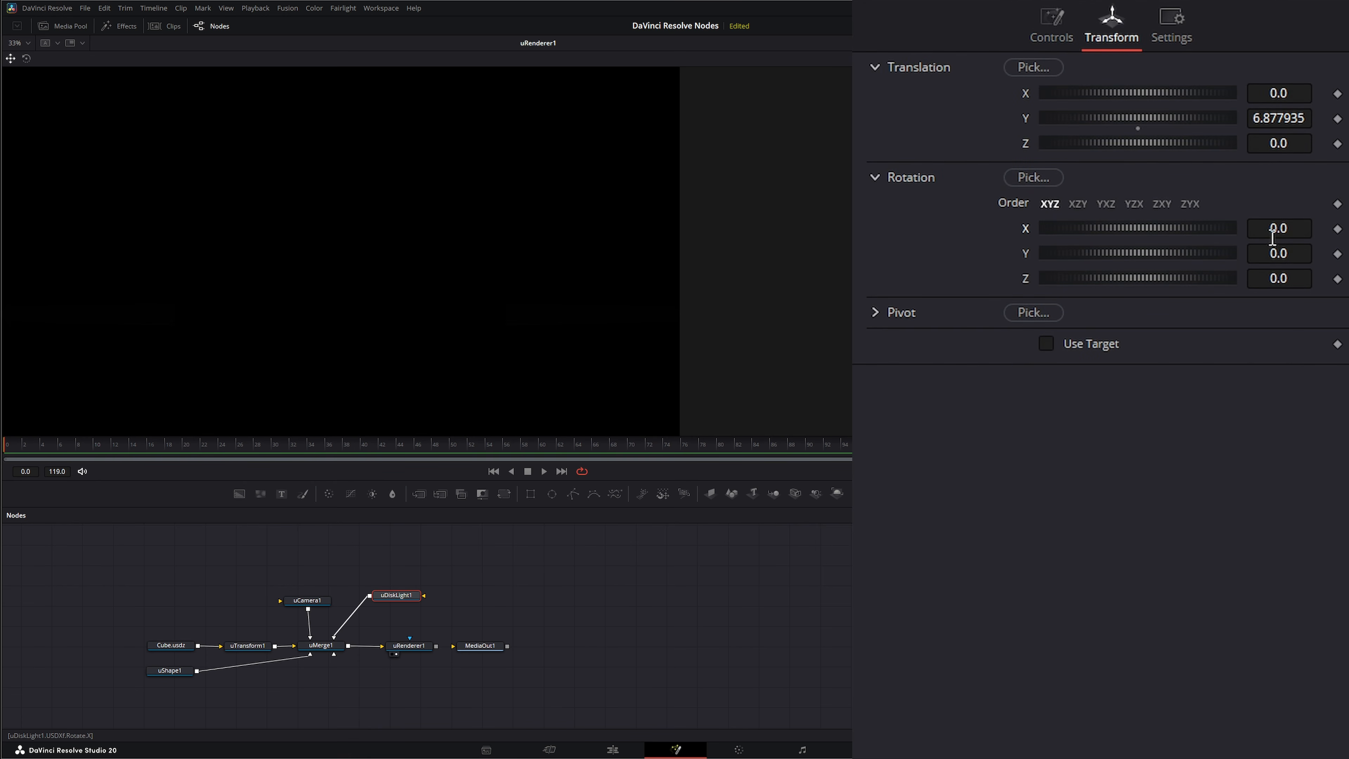
left_click(1272, 234)
type("-90")
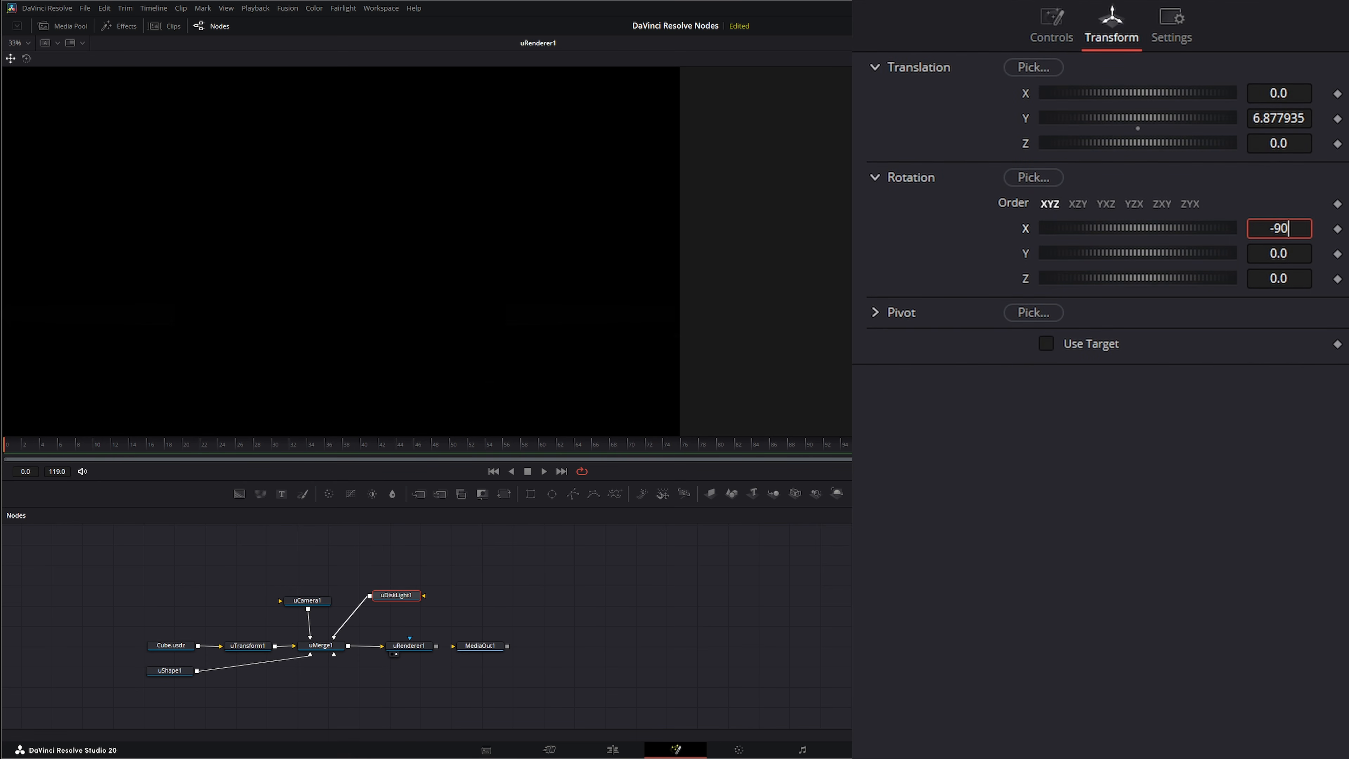
key("Tab")
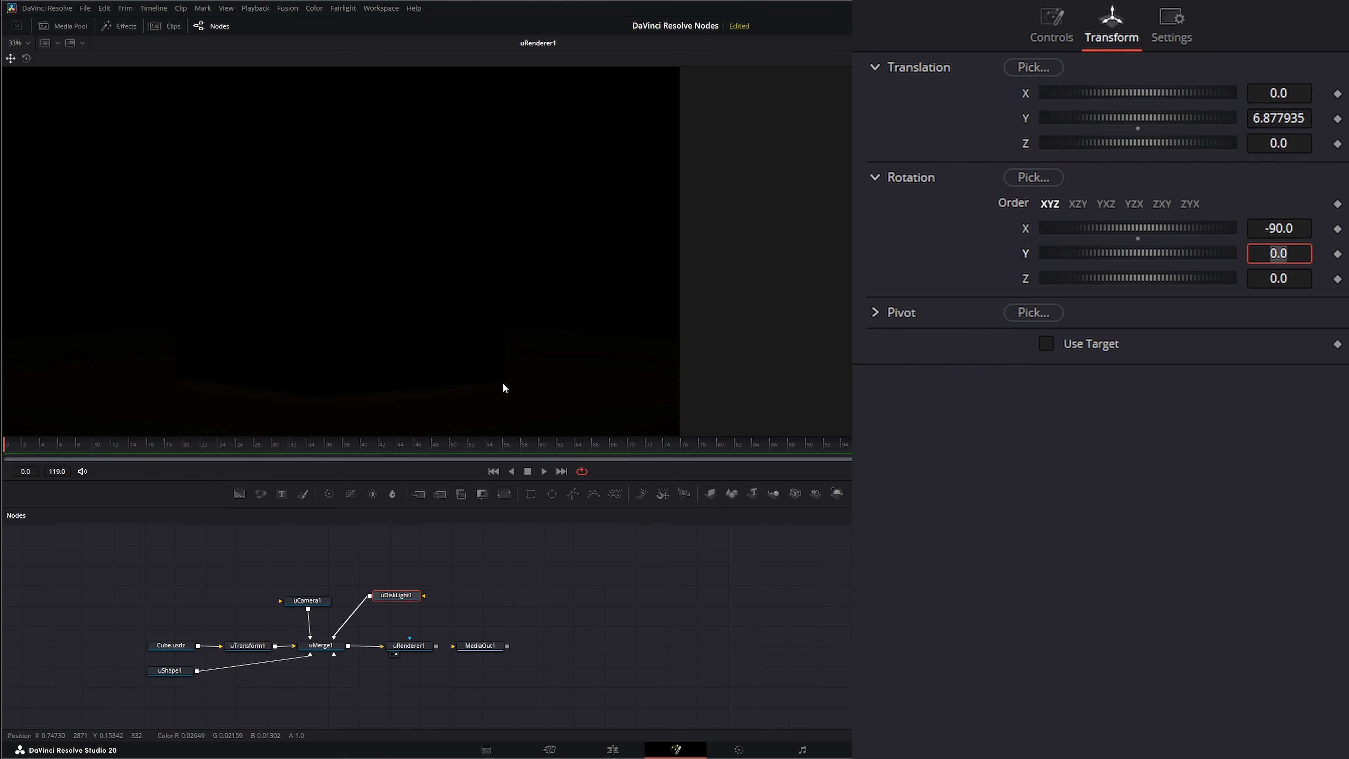
left_click_drag(517, 383, 477, 379)
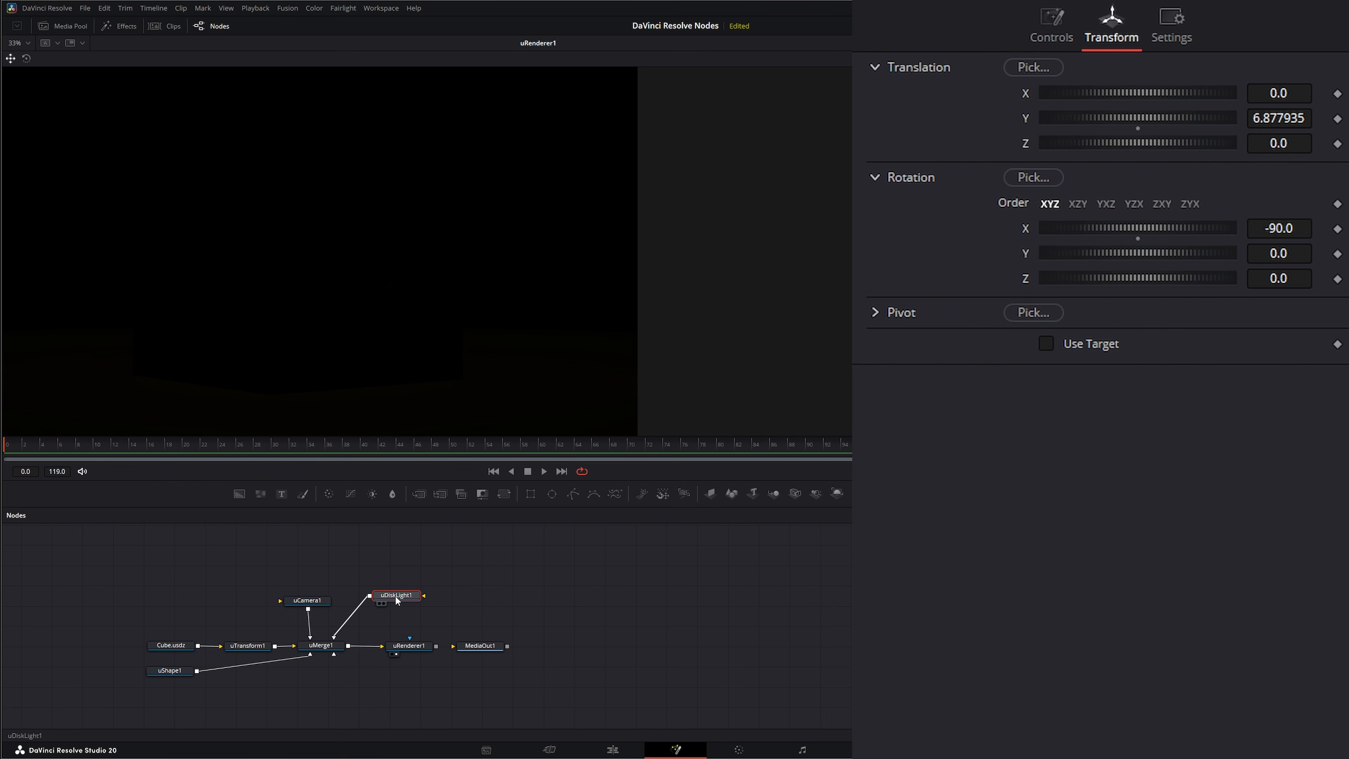
- Set the disk light's Decay Type to Linear, briefly trying No Decay for comparison
left_click(1052, 27)
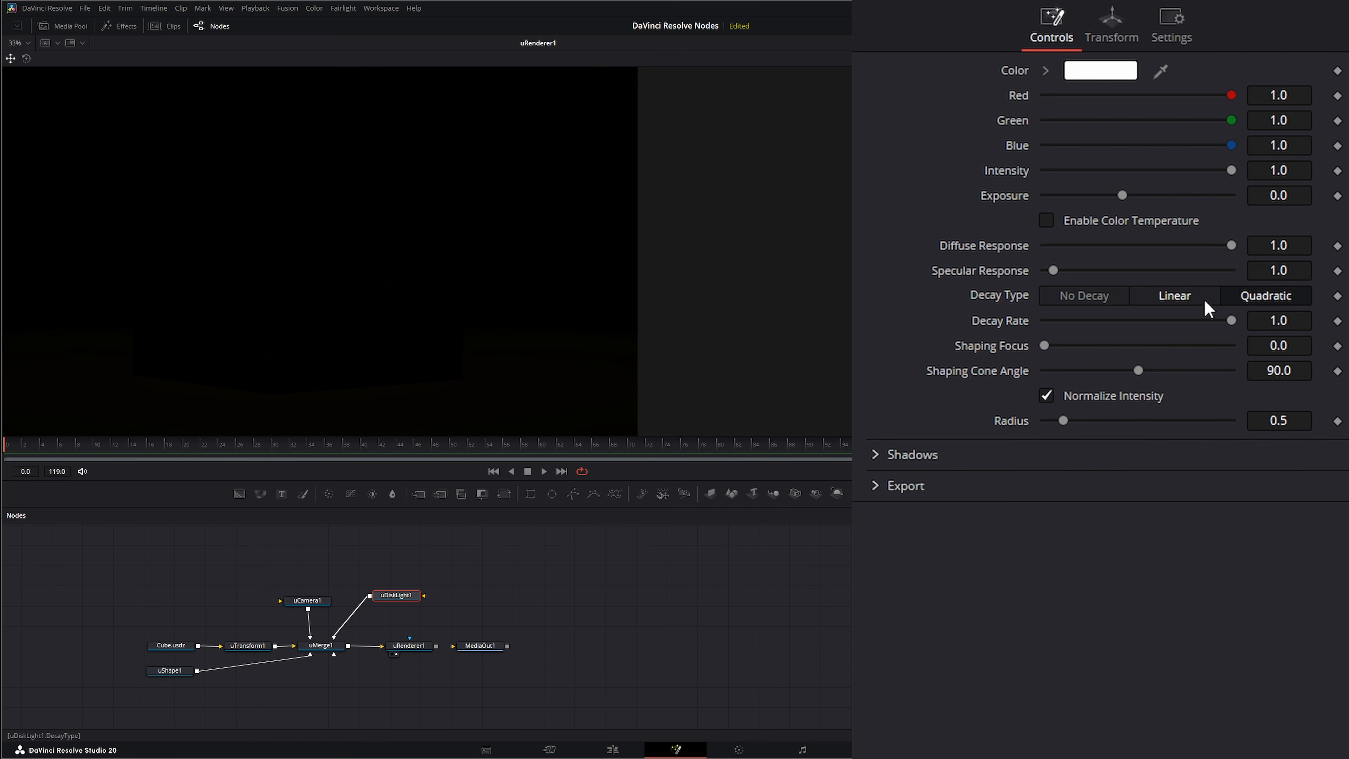
left_click(1177, 296)
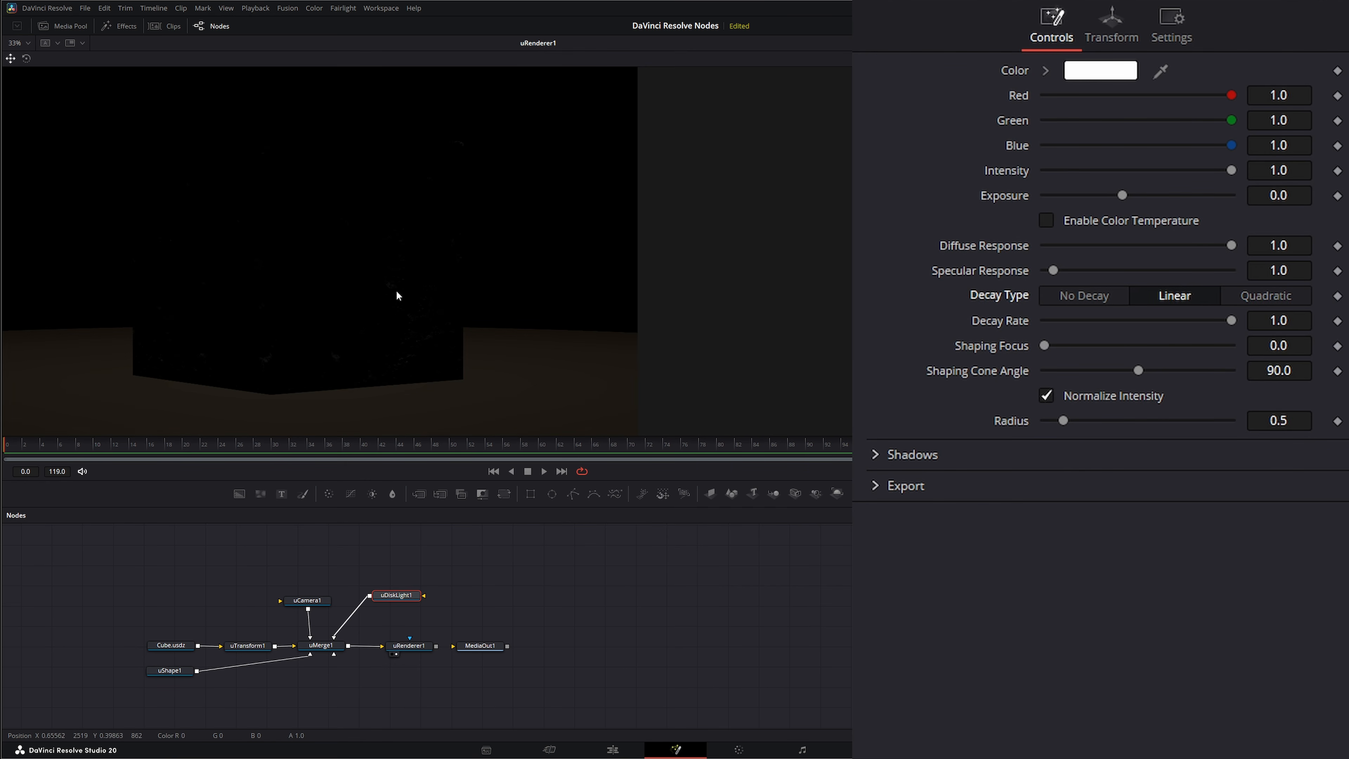
left_click_drag(396, 292, 391, 301)
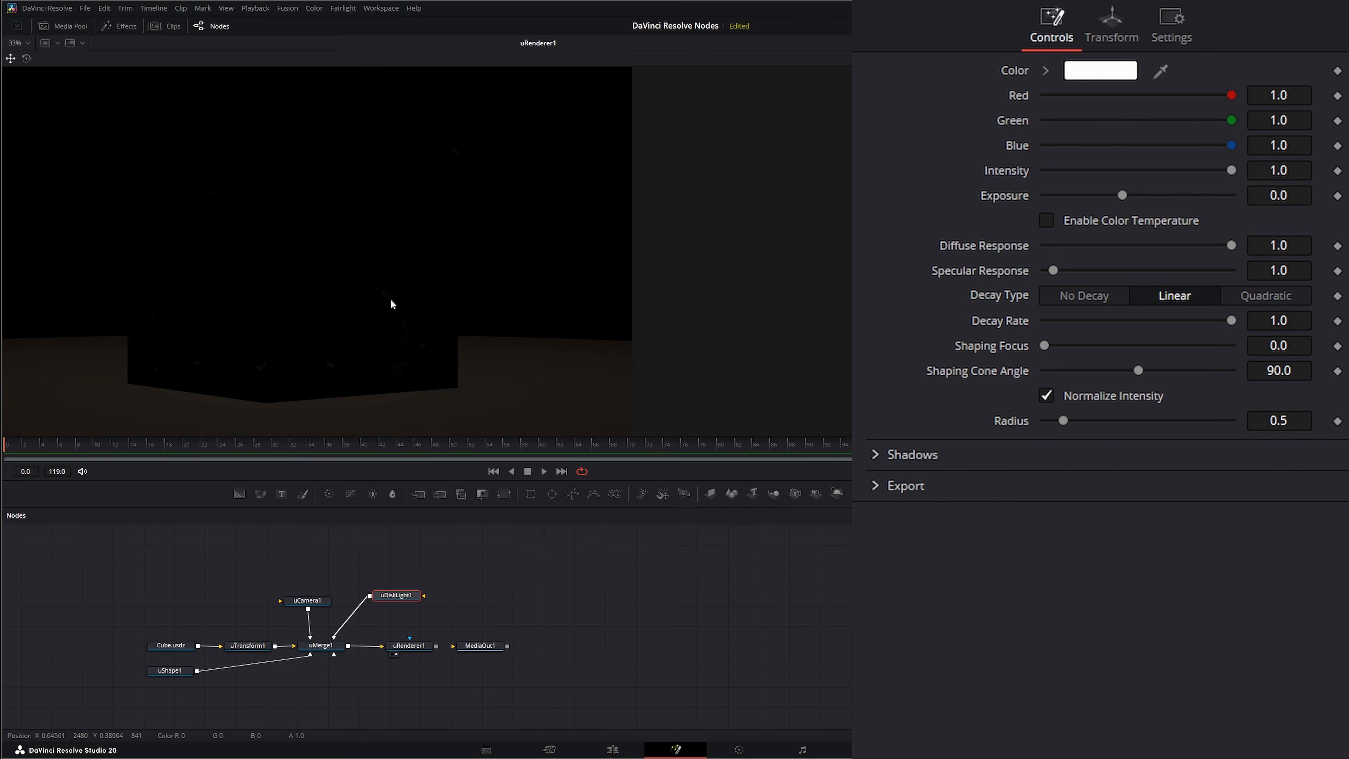
left_click(1087, 298)
left_click(1175, 298)
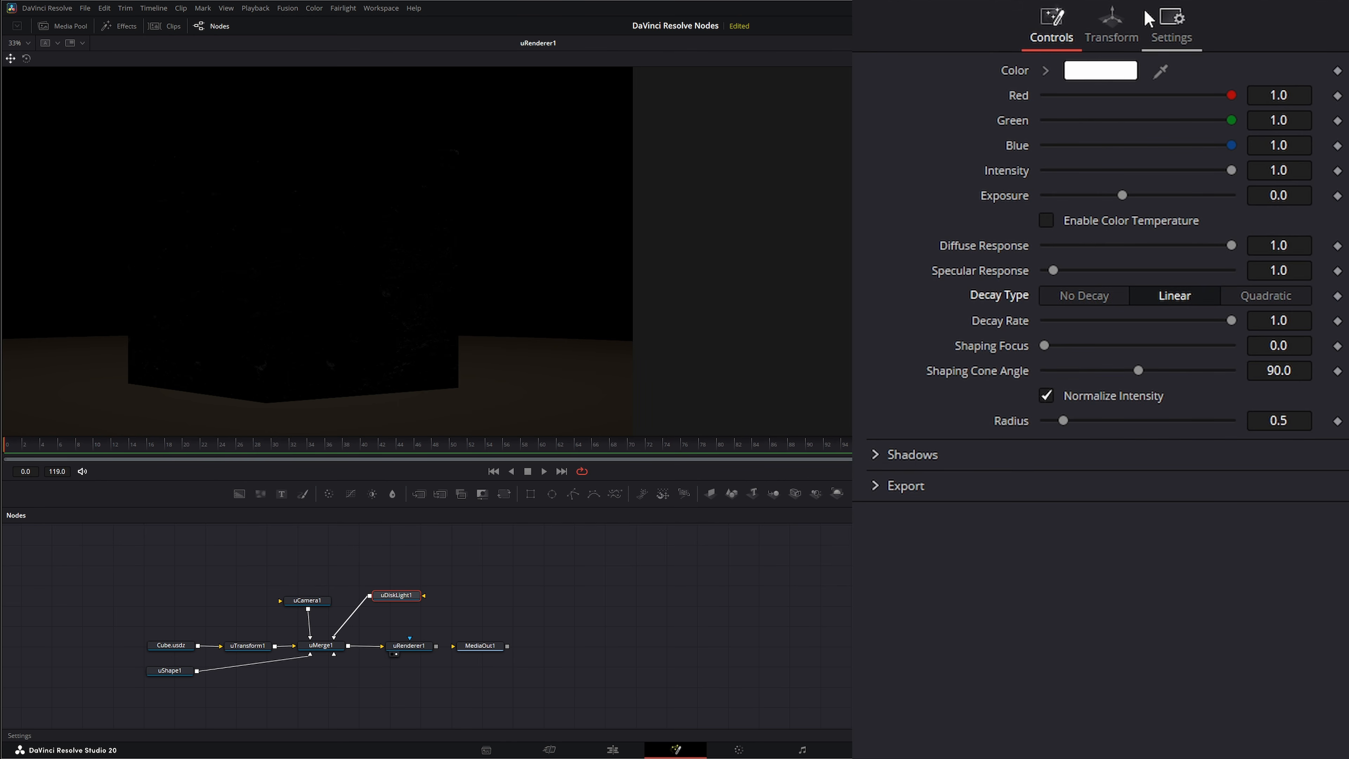
- Move the disk light to X 2.606, Y 6.151, Z -0.2 and set its Z rotation to 10.9, keeping Y rotation at 0
left_click(1115, 22)
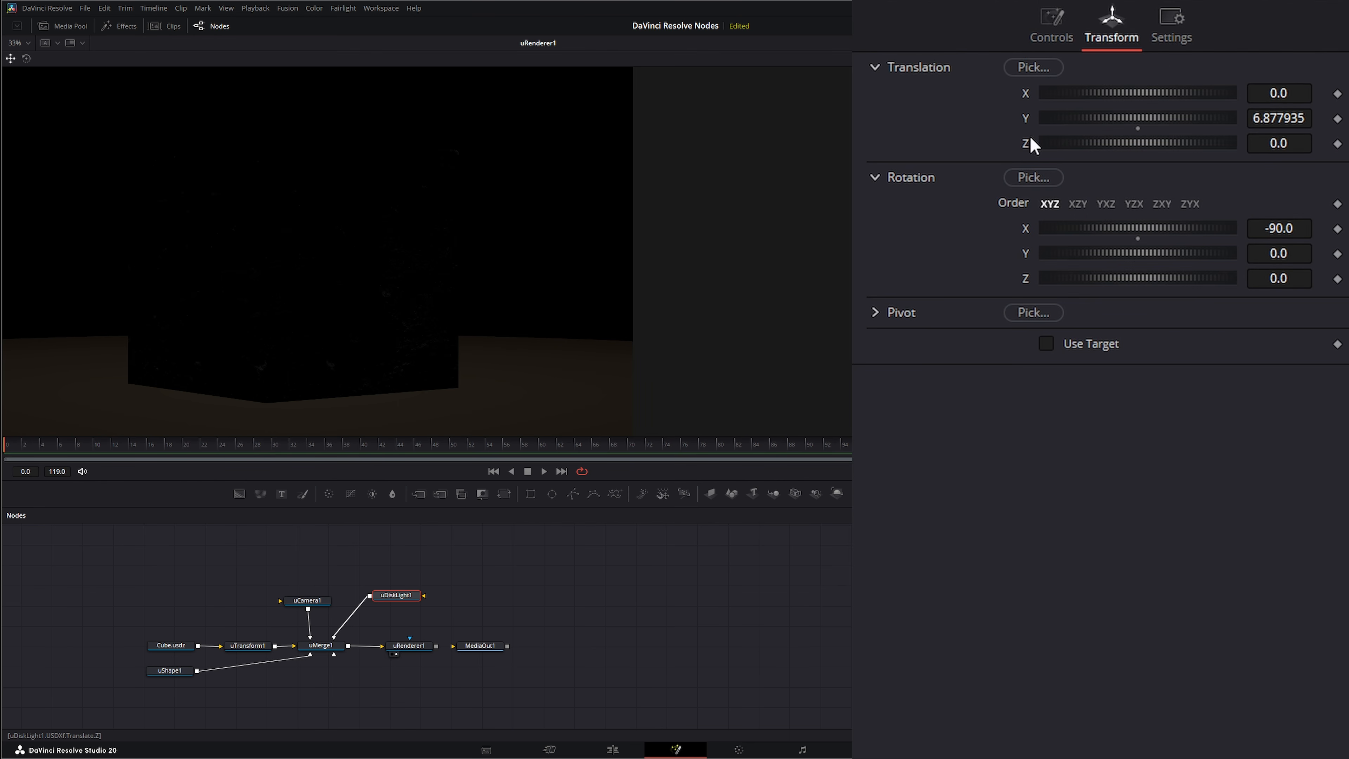
left_click_drag(1115, 92, 1254, 104)
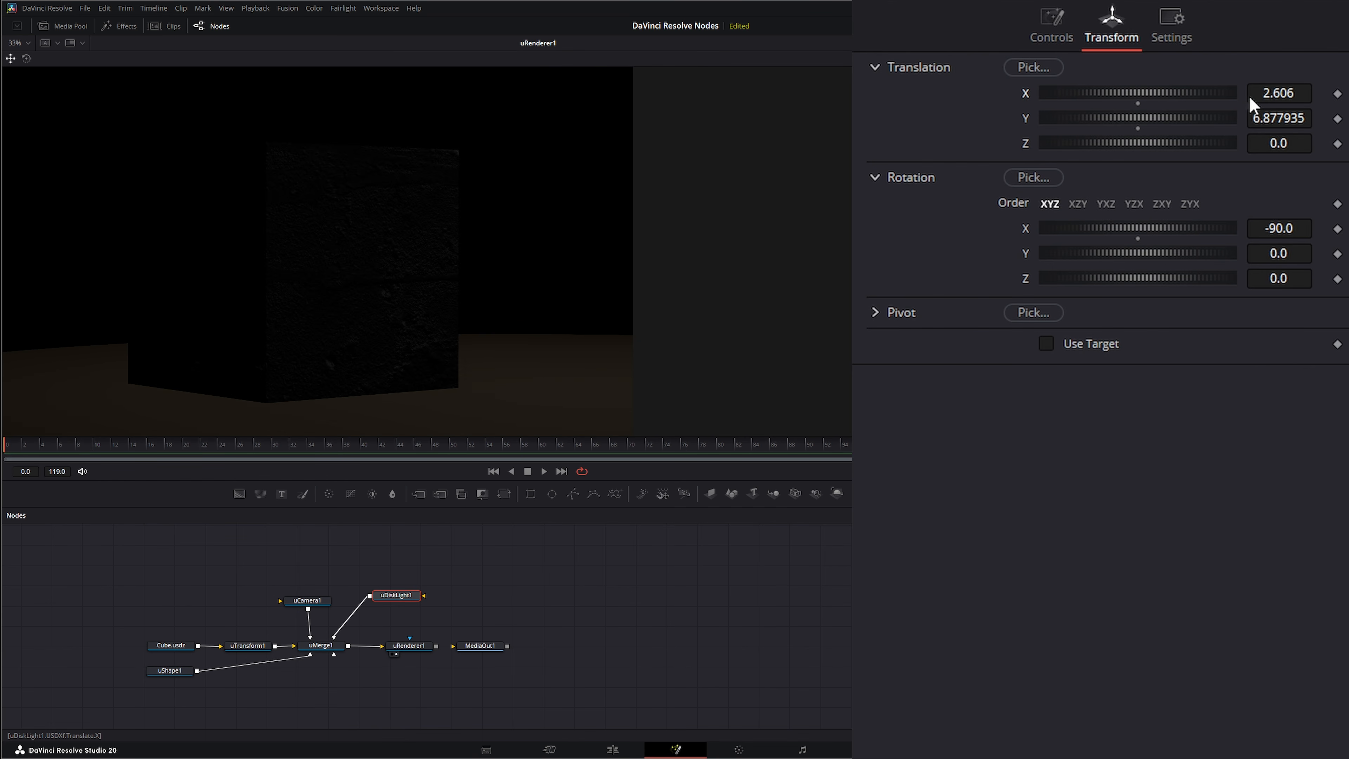
left_click_drag(1134, 119, 1121, 147)
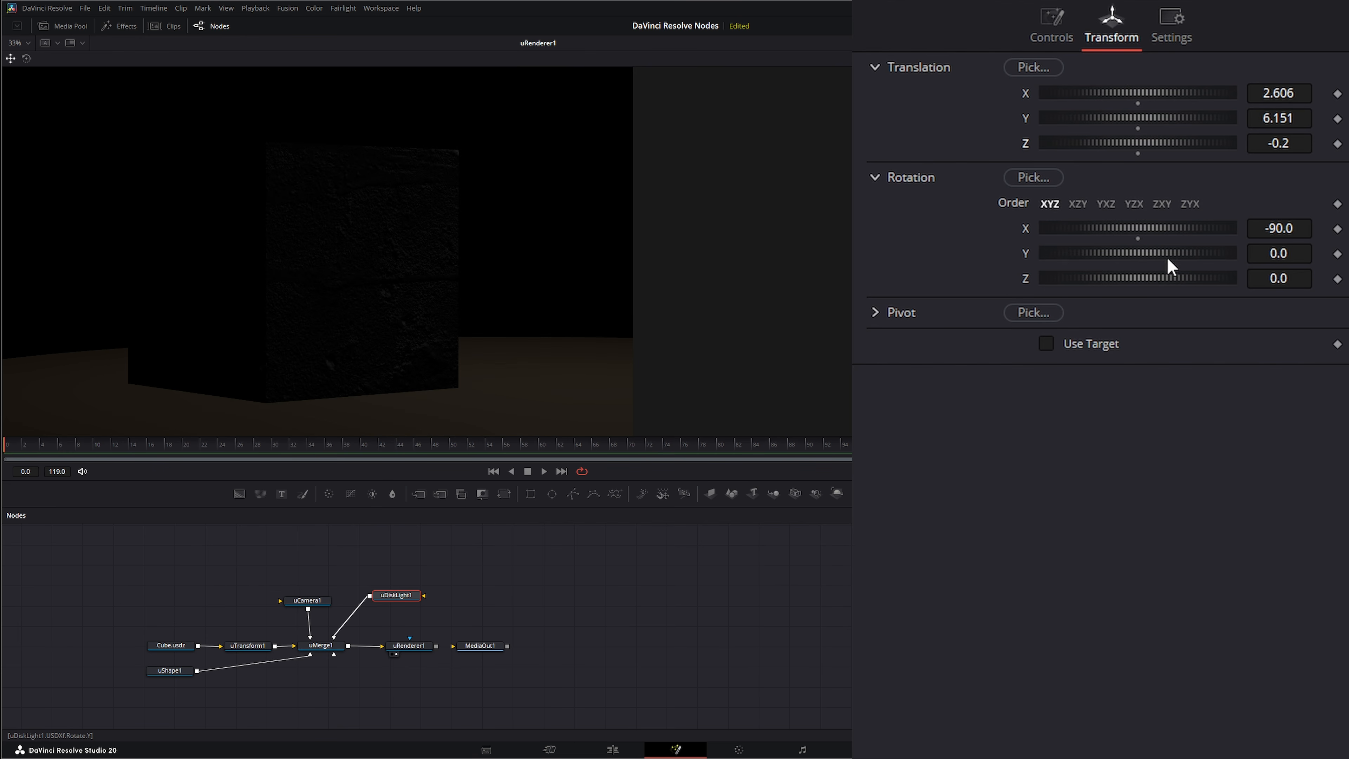
left_click_drag(1120, 252, 1102, 277)
double_click(1027, 252)
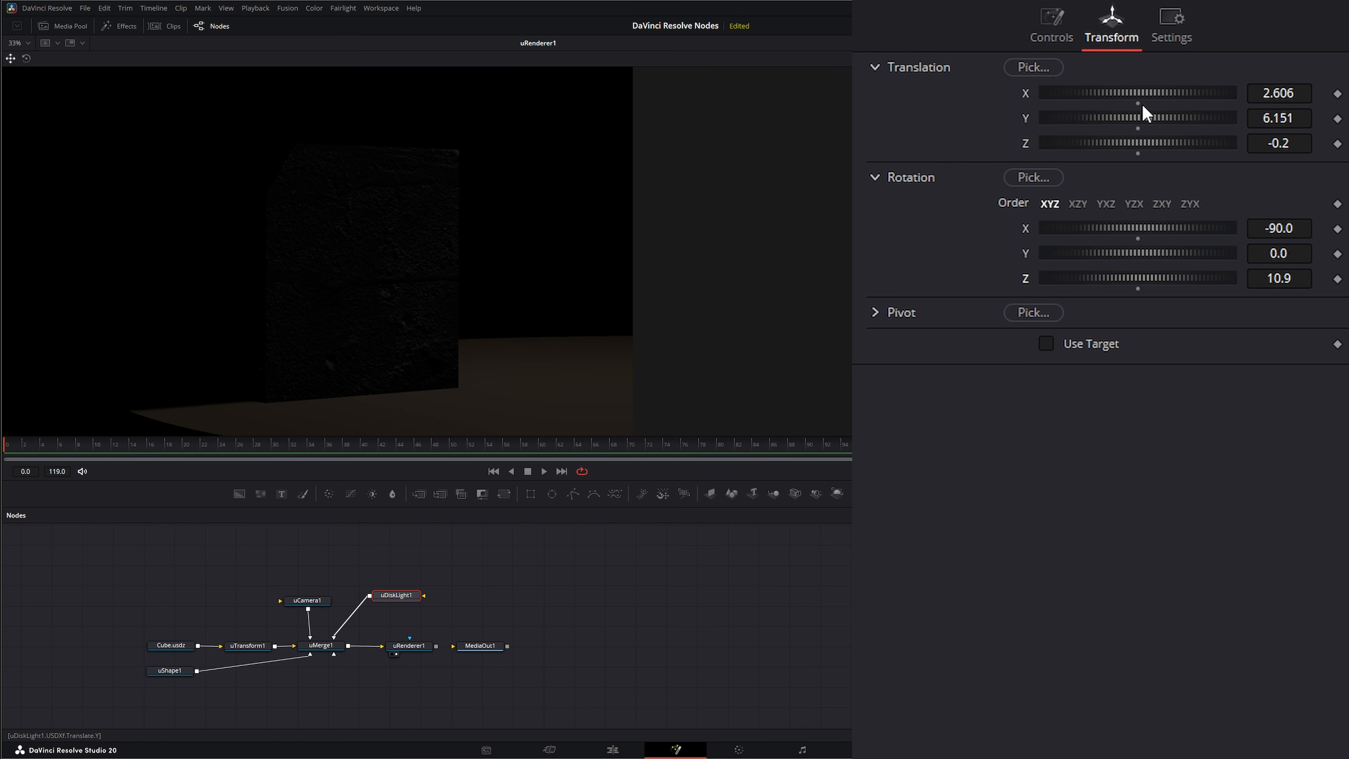
- Set the disk light's X translation to -1.212 and its Z rotation to 50.9
left_click_drag(1168, 88, 982, 130)
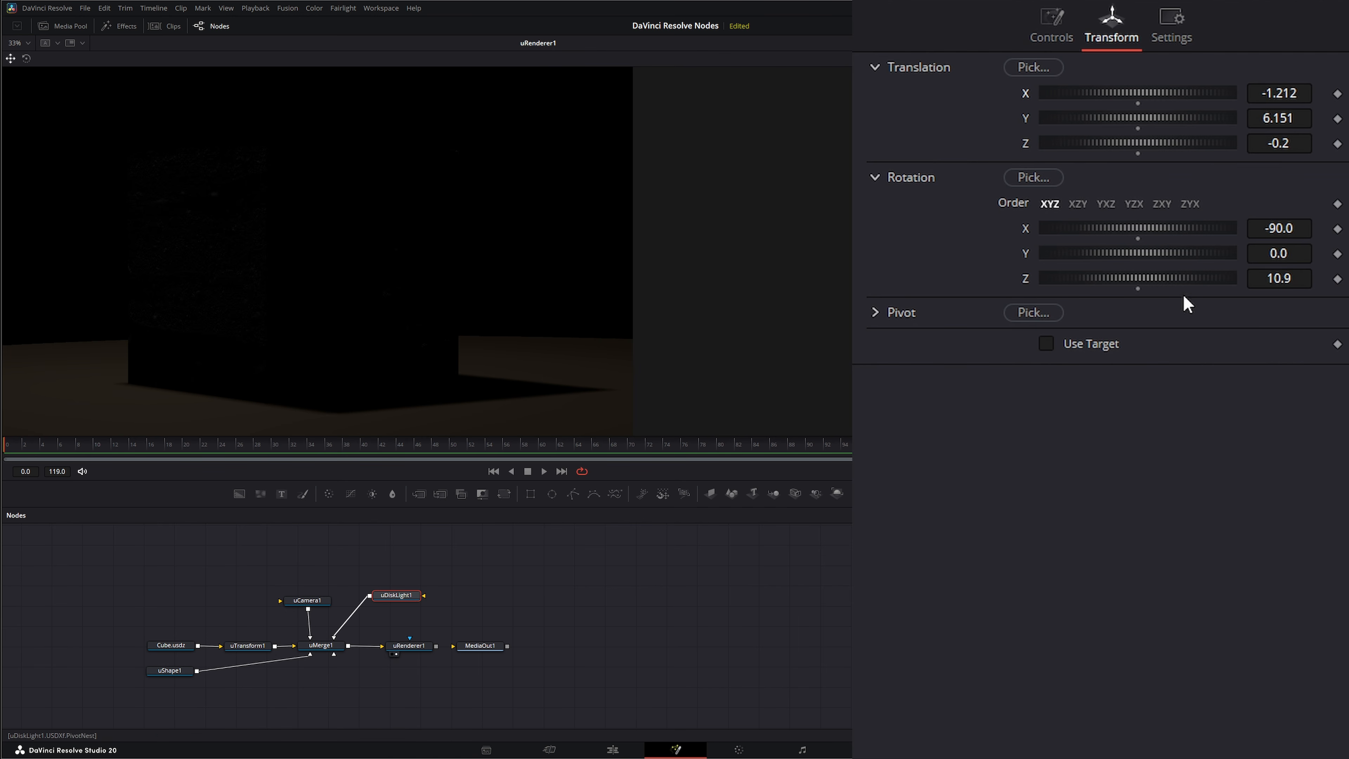
left_click_drag(1142, 289, 1161, 290)
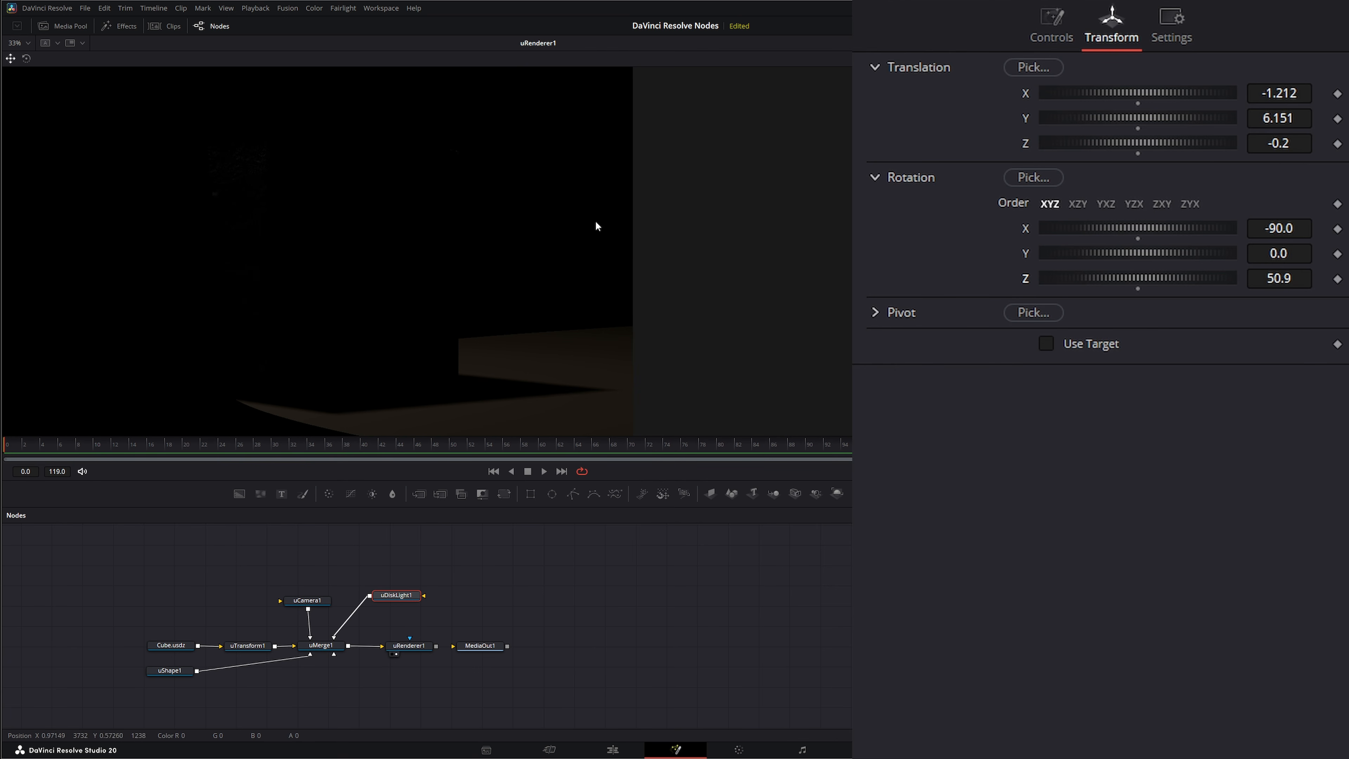
left_click_drag(488, 321, 457, 318)
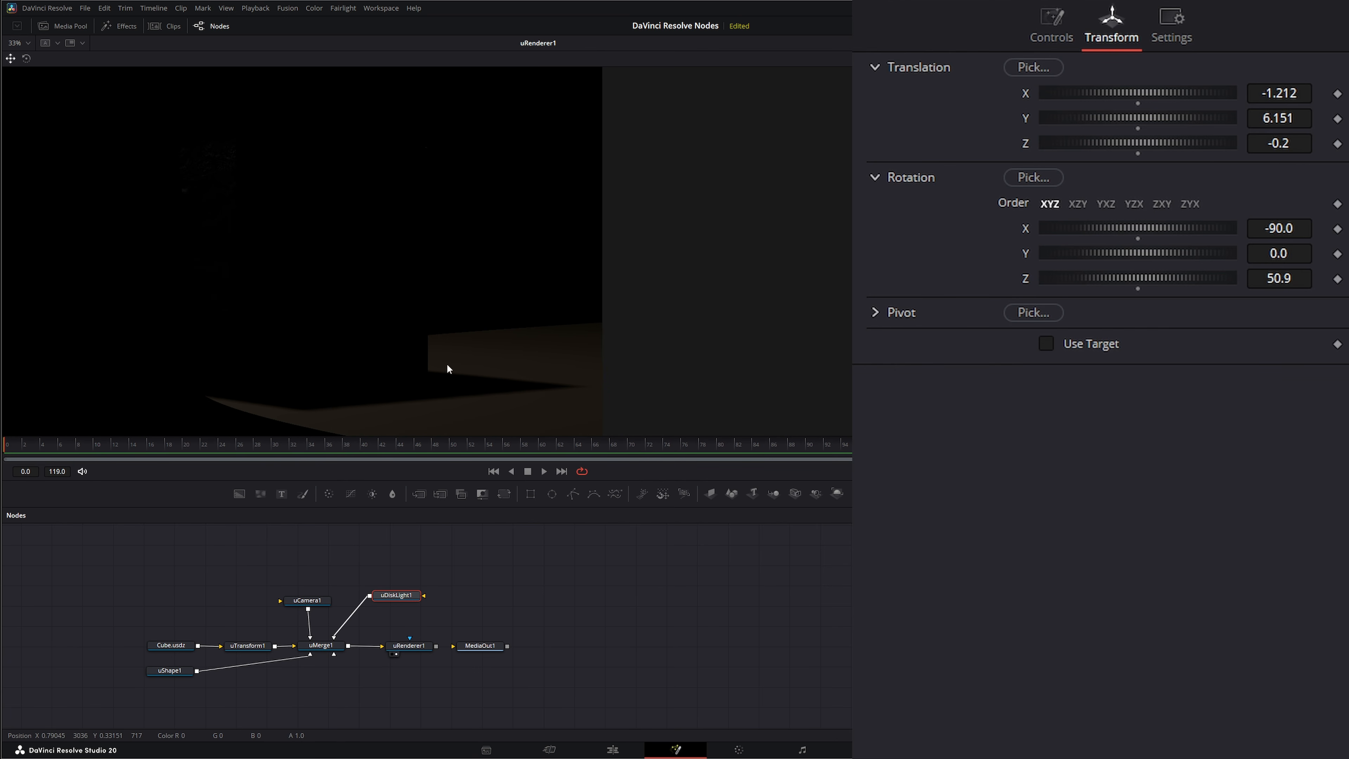
- Raise the disk light's Exposure to 4.01, leaving Intensity and Green at 1.0
left_click(1033, 29)
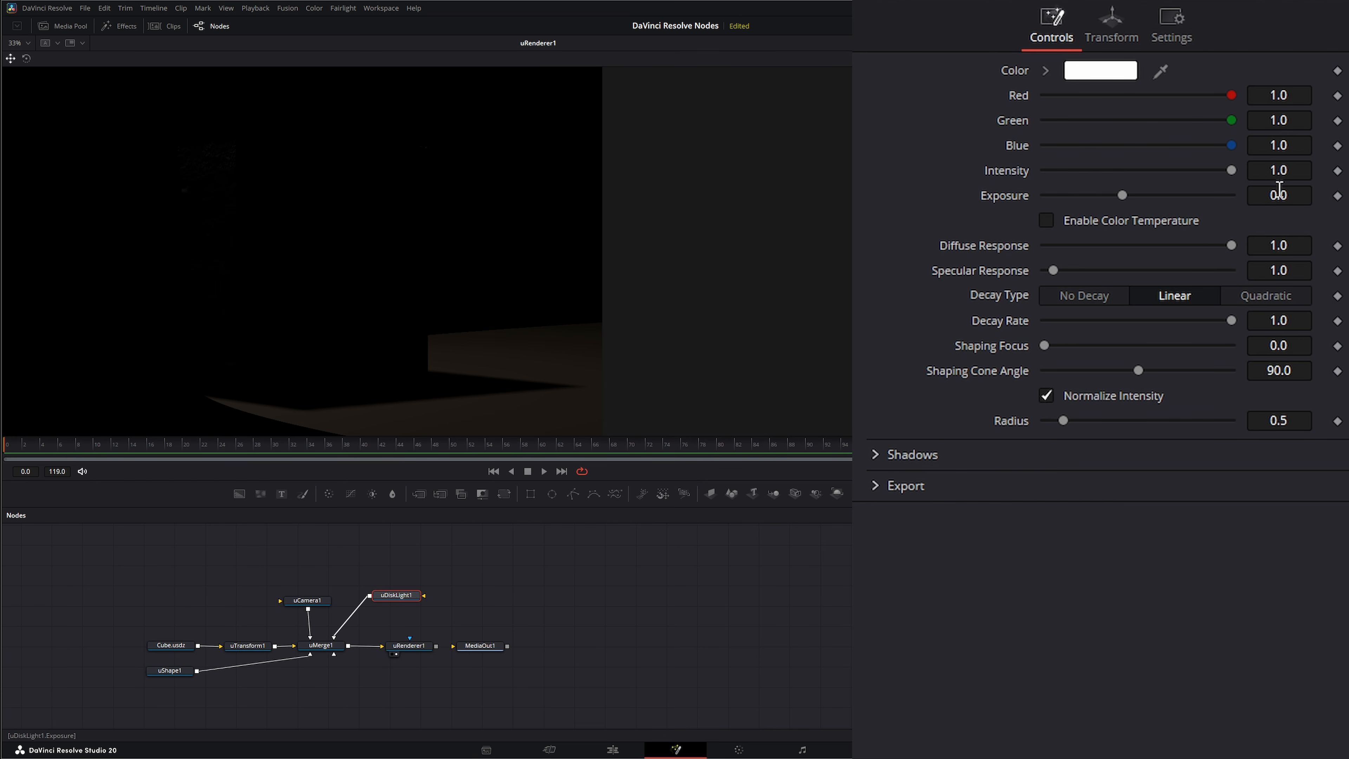
left_click_drag(1230, 171, 1270, 172)
left_click_drag(1124, 195, 1208, 195)
mouse_move(1232, 119)
left_mouse_down()
mouse_move(1071, 124)
mouse_move(1237, 121)
left_mouse_up()
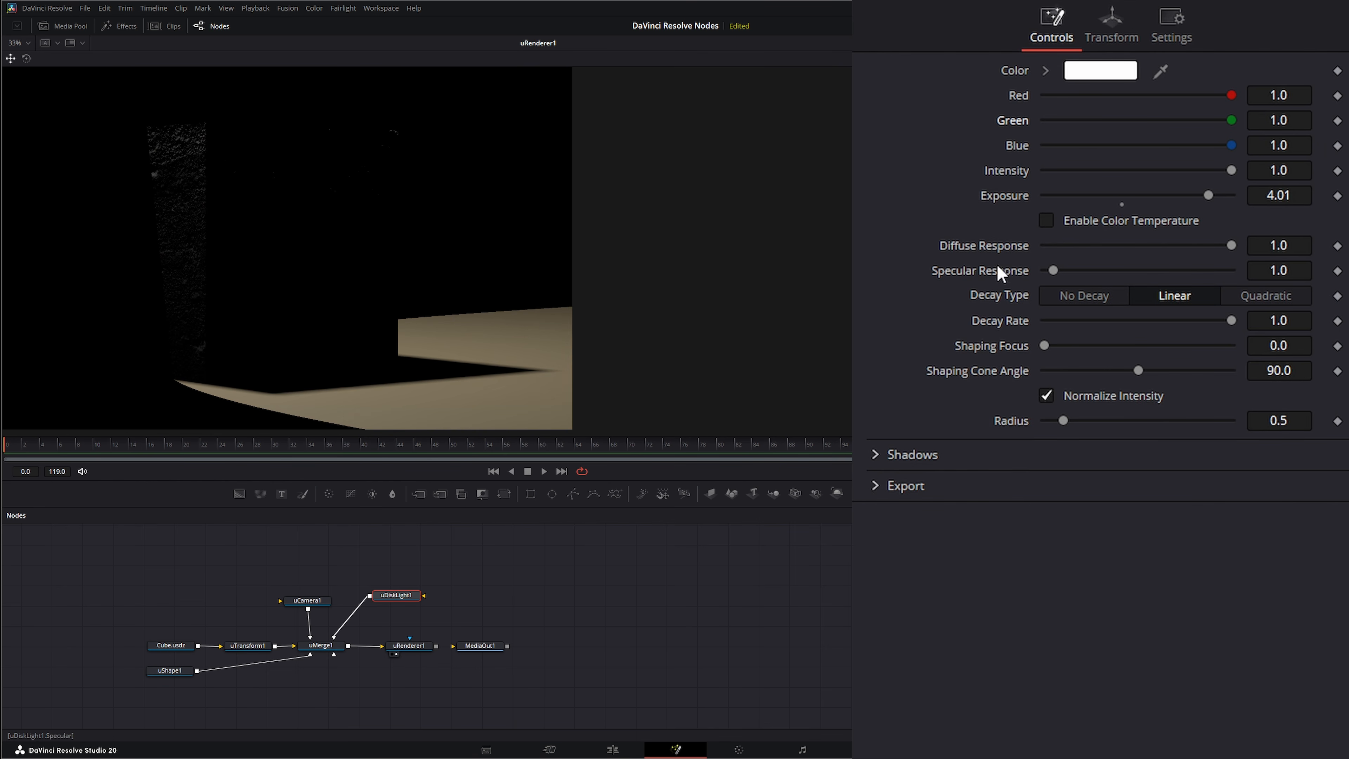
- Enable color temperature on the disk light and set it to 5600
left_click(1046, 221)
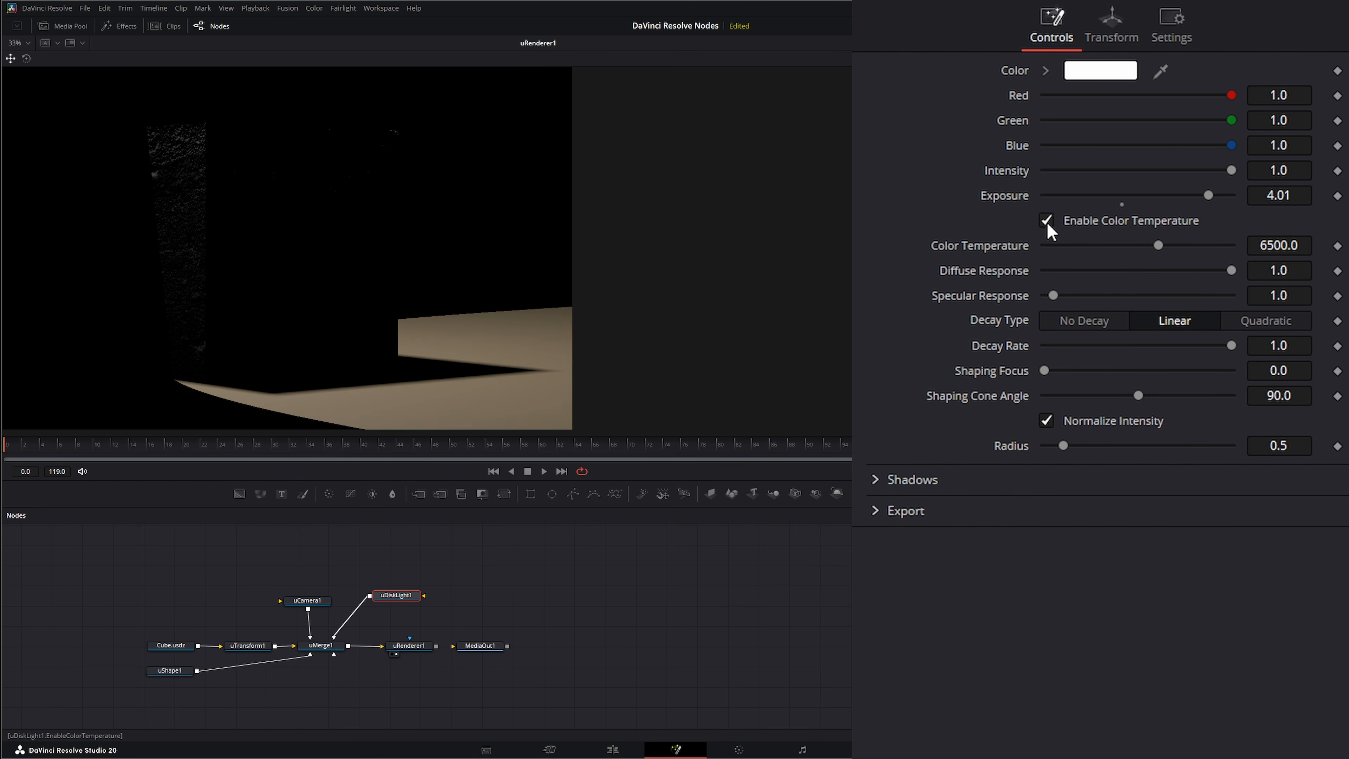
left_click(1287, 244)
type("5600")
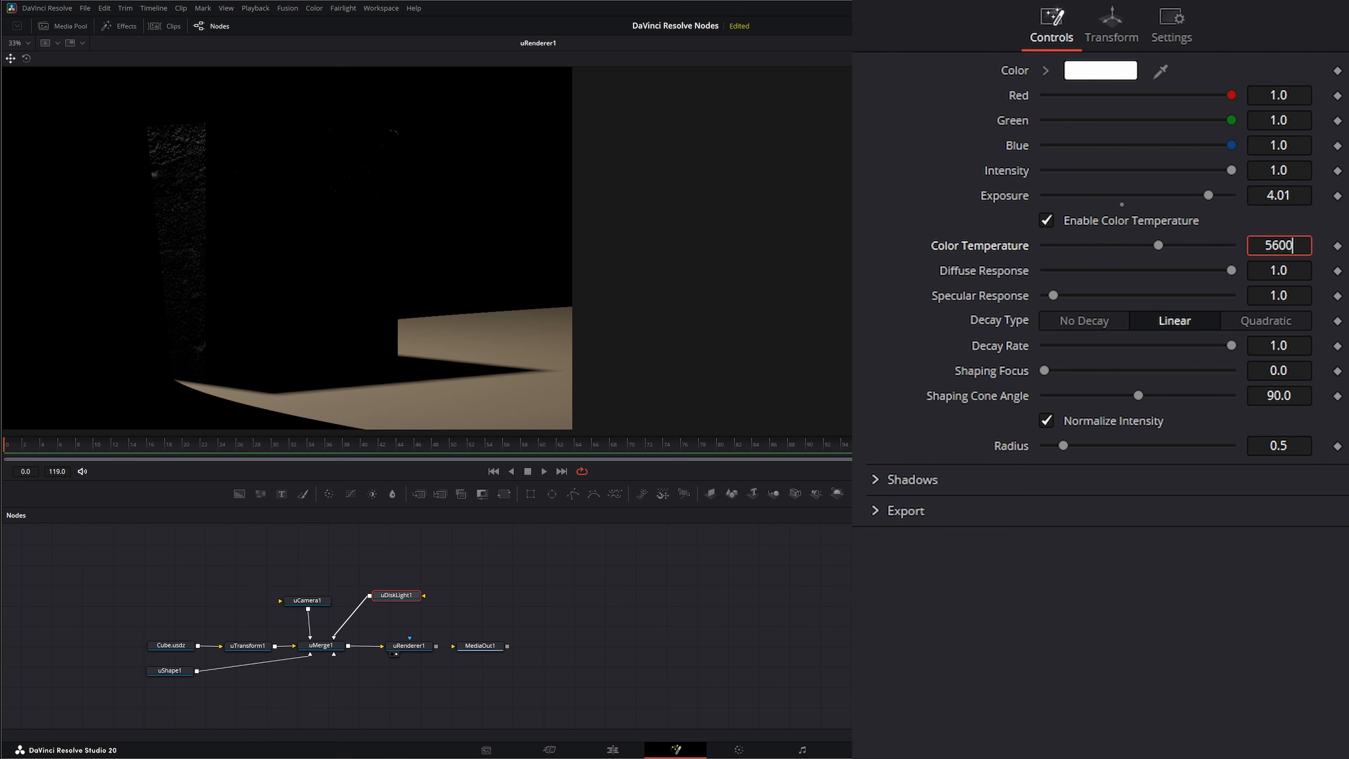
key("Tab")
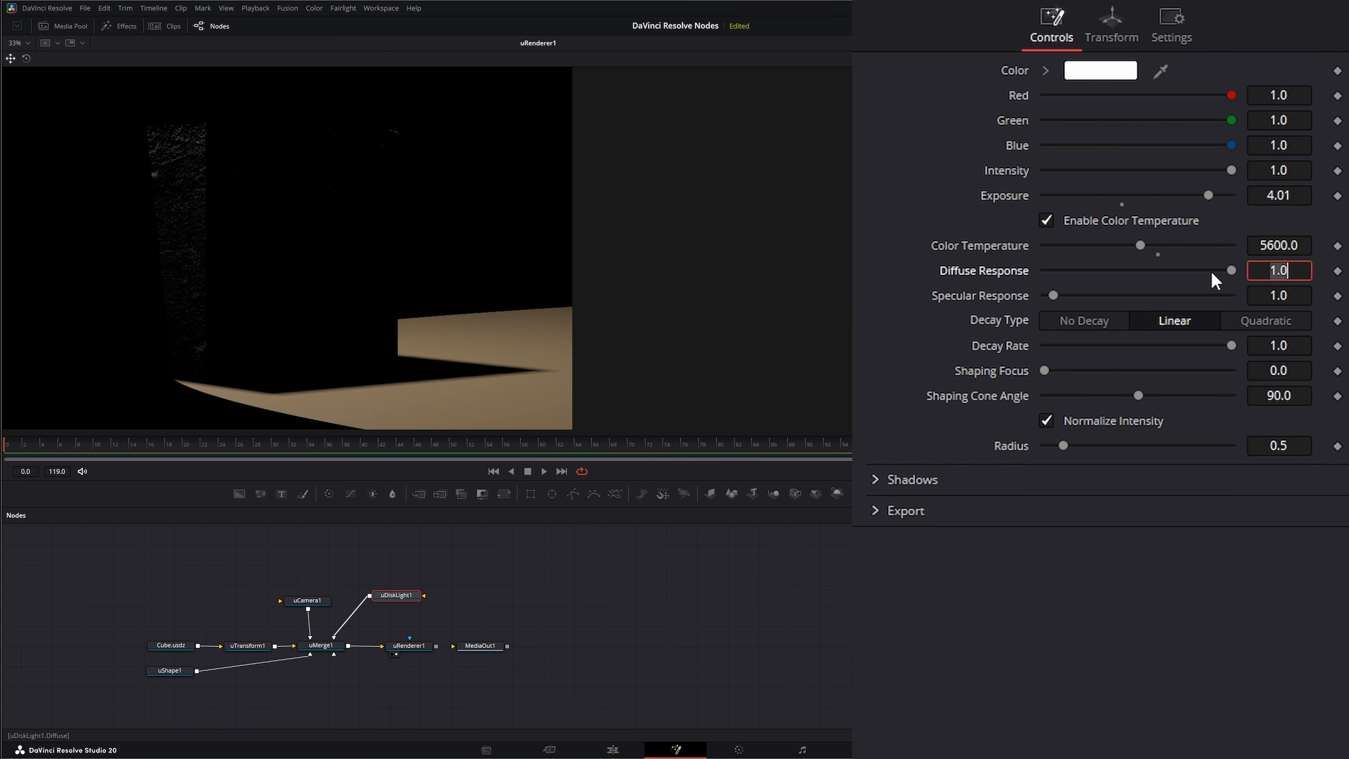
- Try out Diffuse Response and a Specular Response of 34.2, and restore both to 1.0
left_click_drag(1233, 269, 1310, 298)
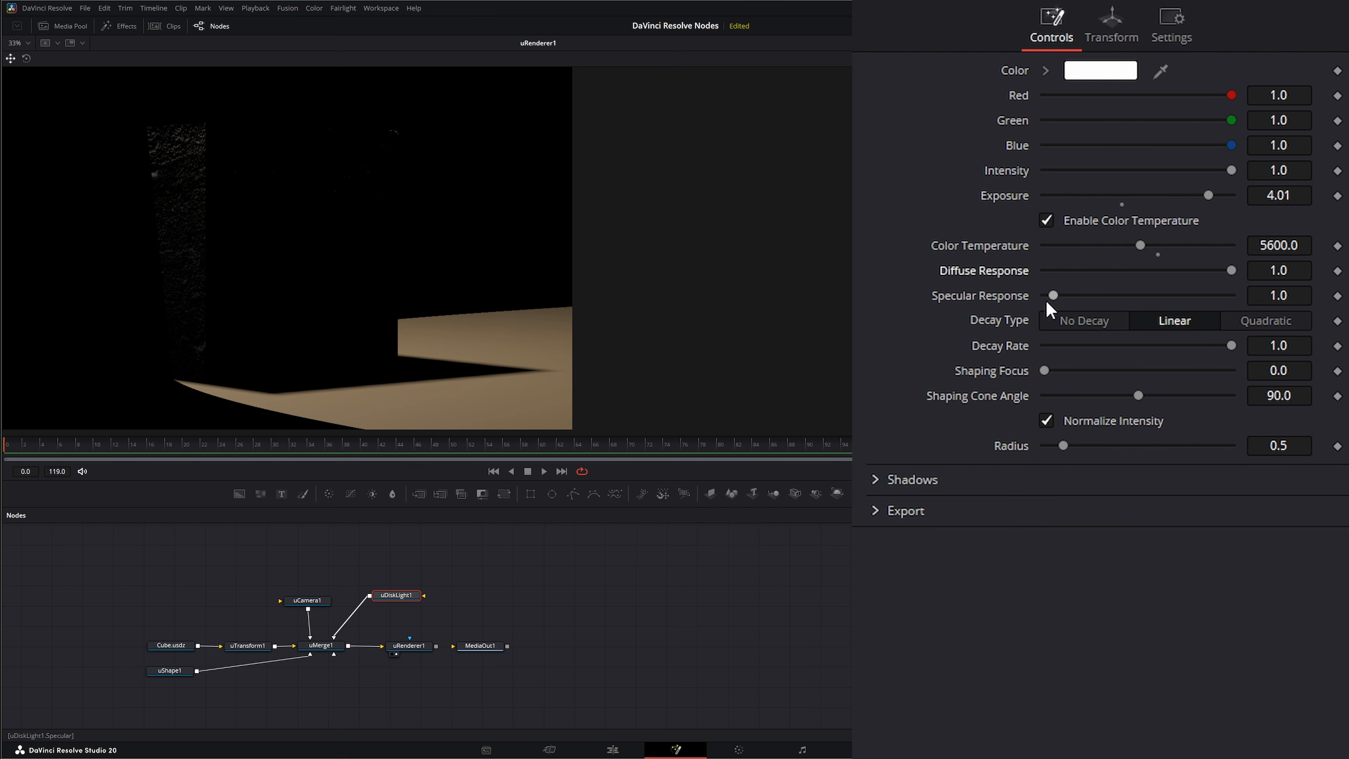
left_click_drag(1053, 297, 1164, 305)
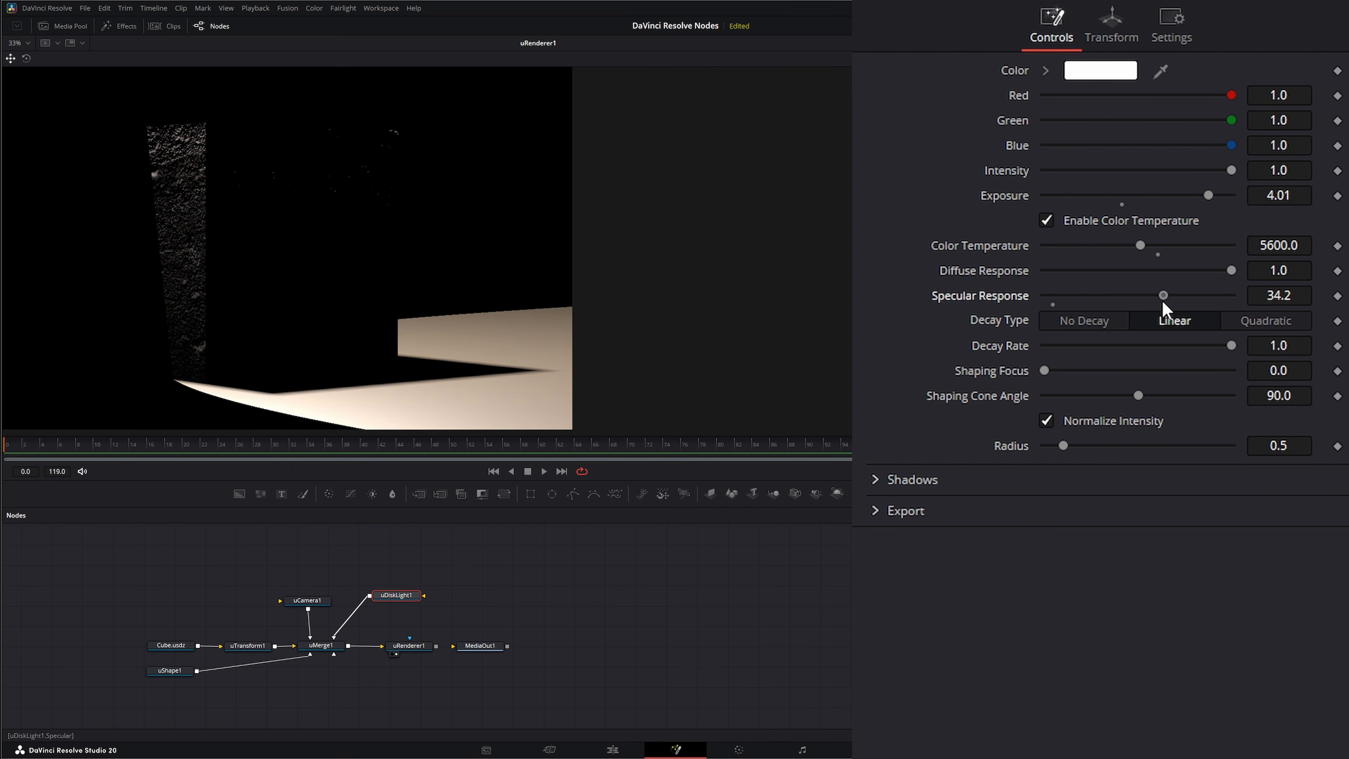
double_click(1007, 298)
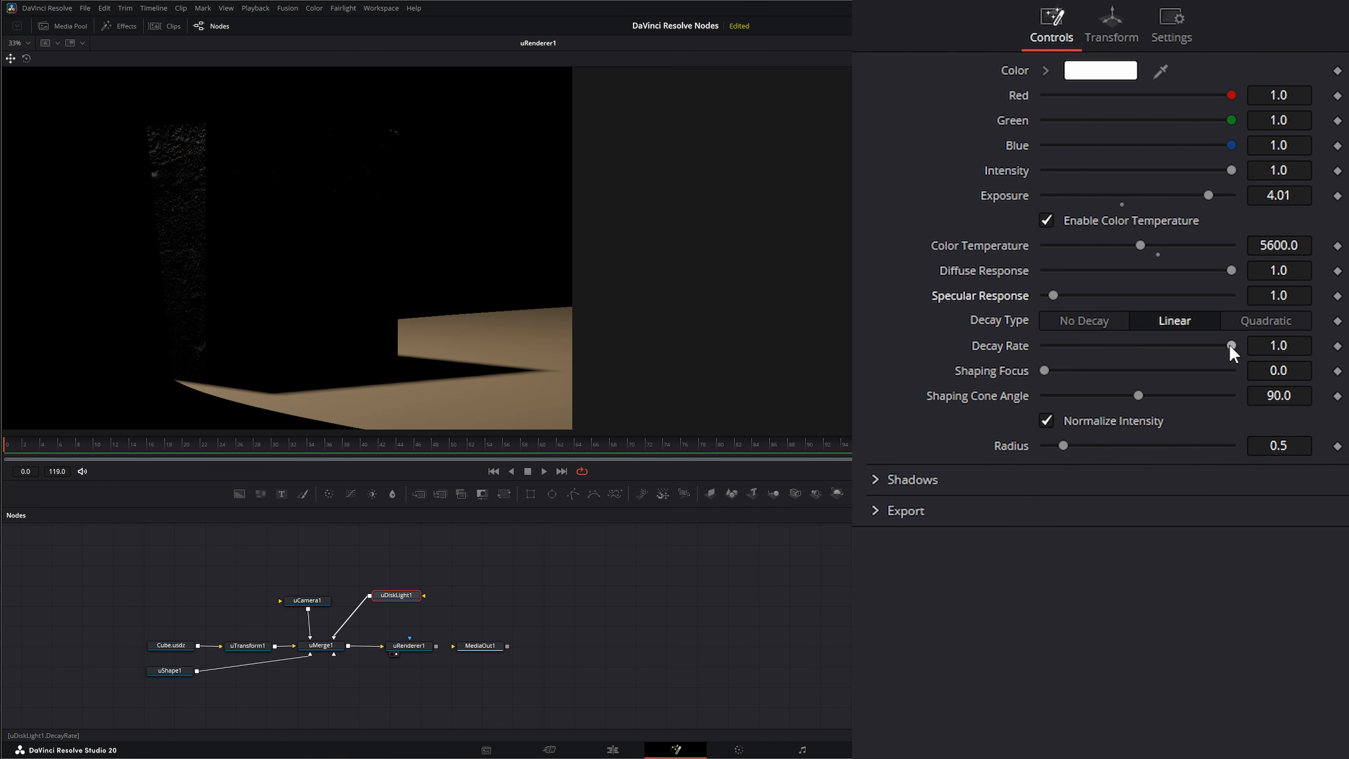
- Test the disk light's Decay Rate, return it to 1.0, and set Shaping Focus to 6.4
mouse_move(1230, 345)
left_mouse_down()
mouse_move(1103, 345)
mouse_move(1235, 351)
left_mouse_up()
mouse_move(1231, 345)
left_mouse_down()
mouse_move(1051, 346)
mouse_move(1232, 348)
left_mouse_up()
left_click_drag(1045, 370, 1057, 371)
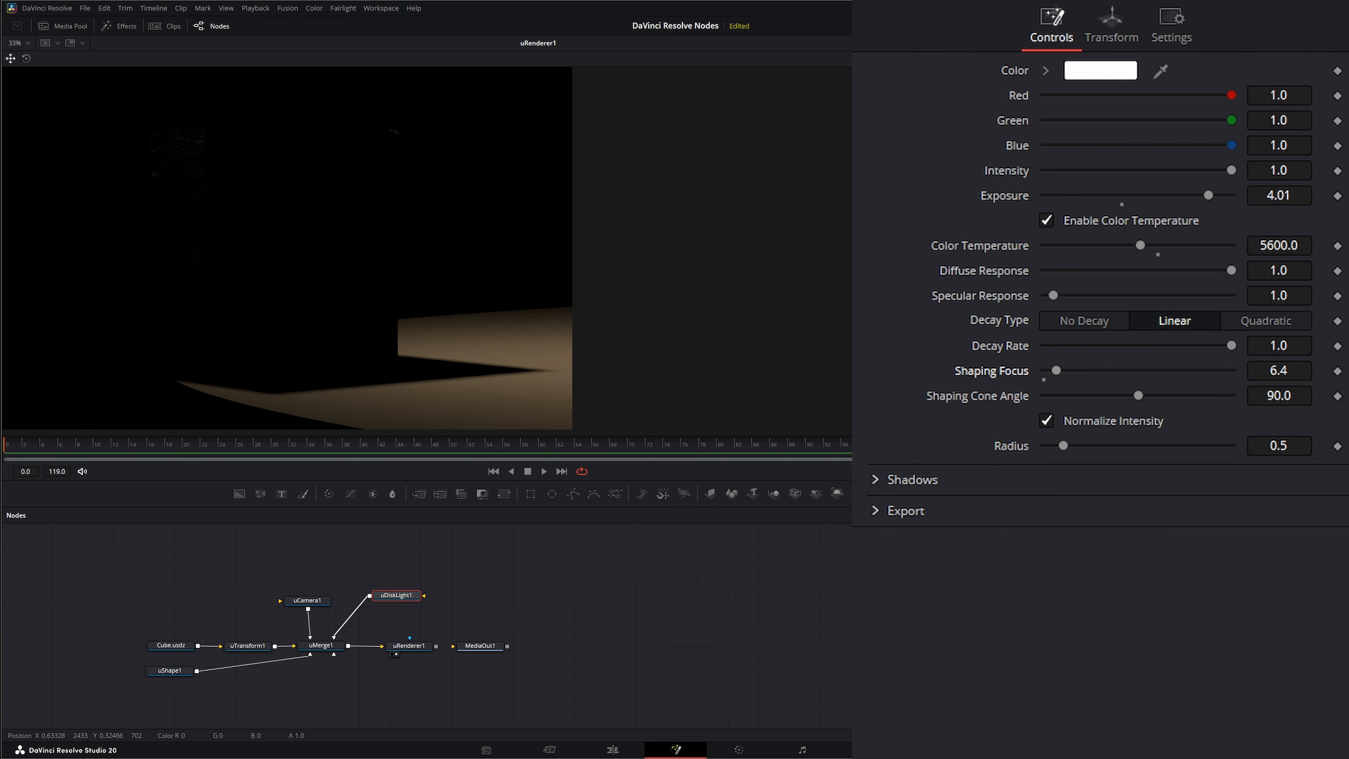
- Try the No Decay type on the disk light and restore Linear decay
left_click(1086, 321)
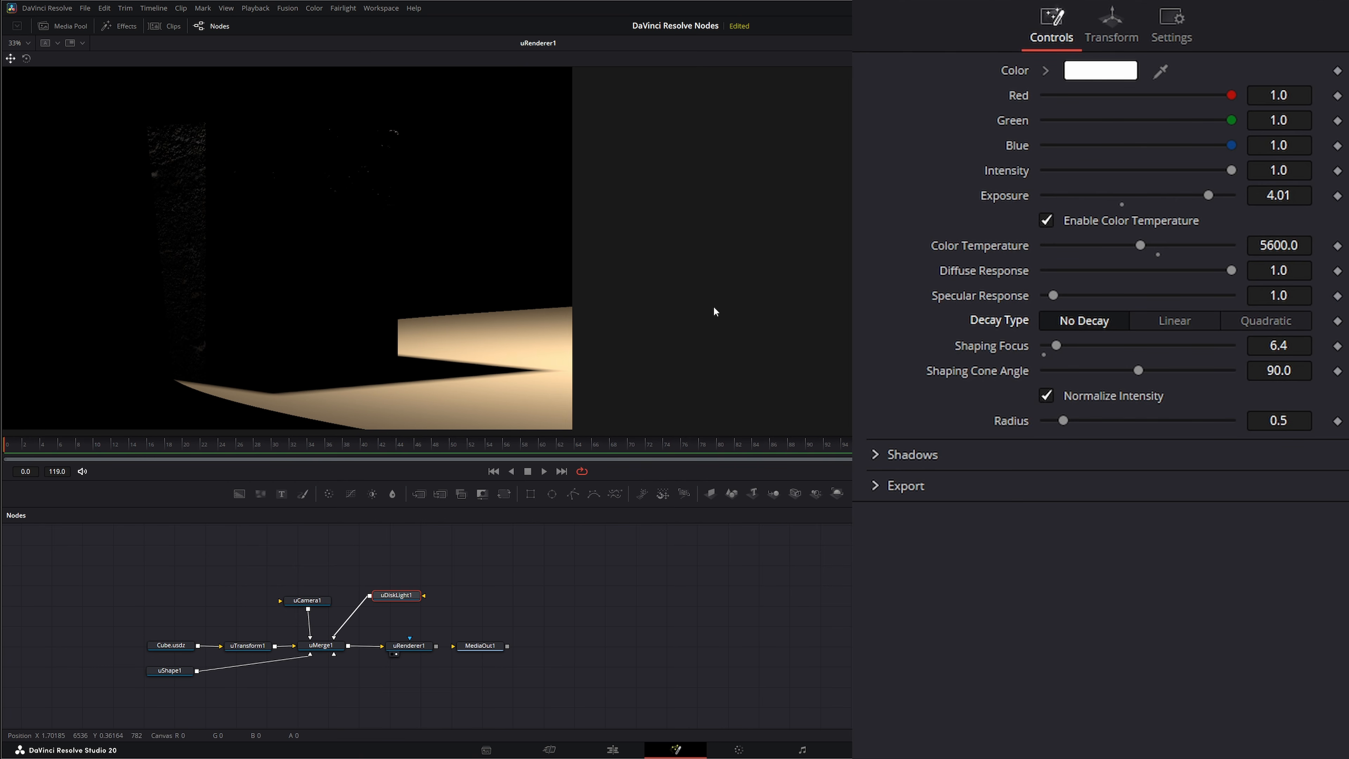
left_click_drag(266, 280, 247, 285)
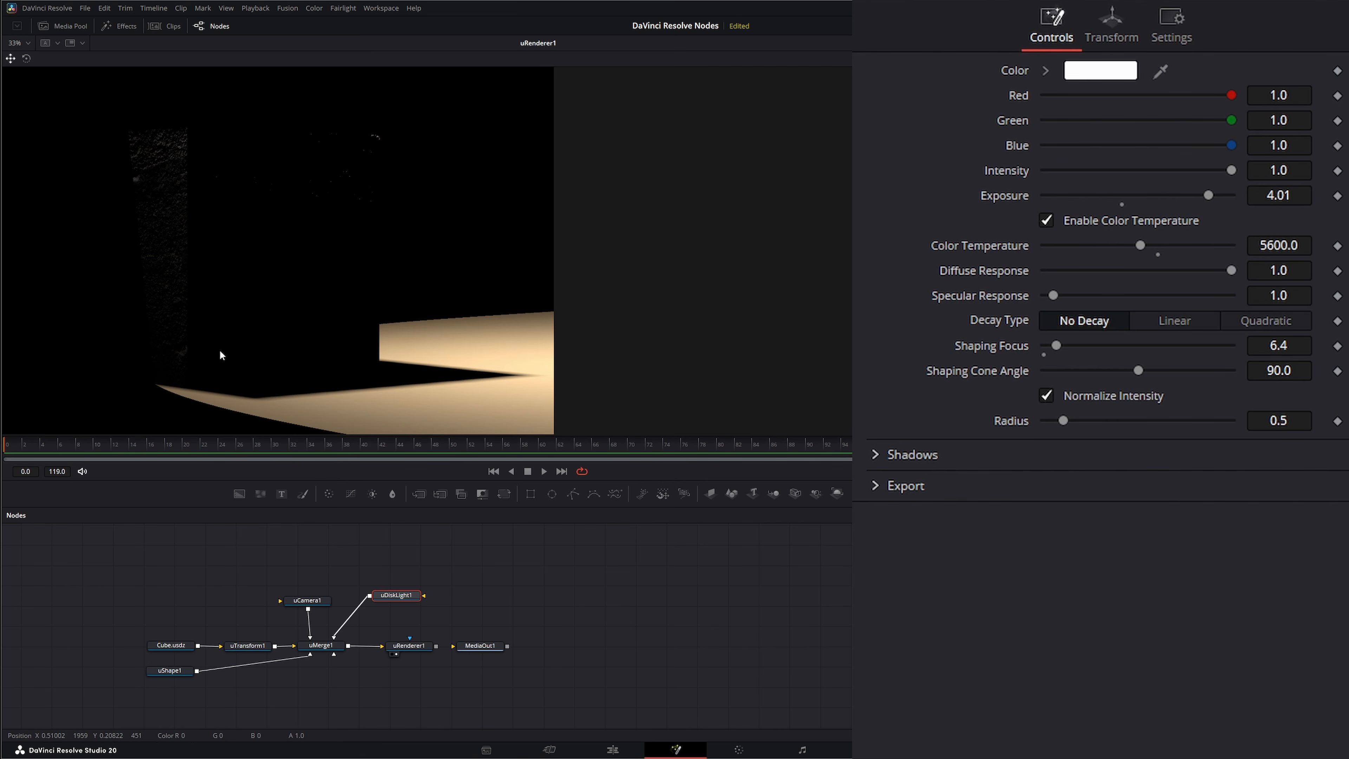
left_click(1194, 322)
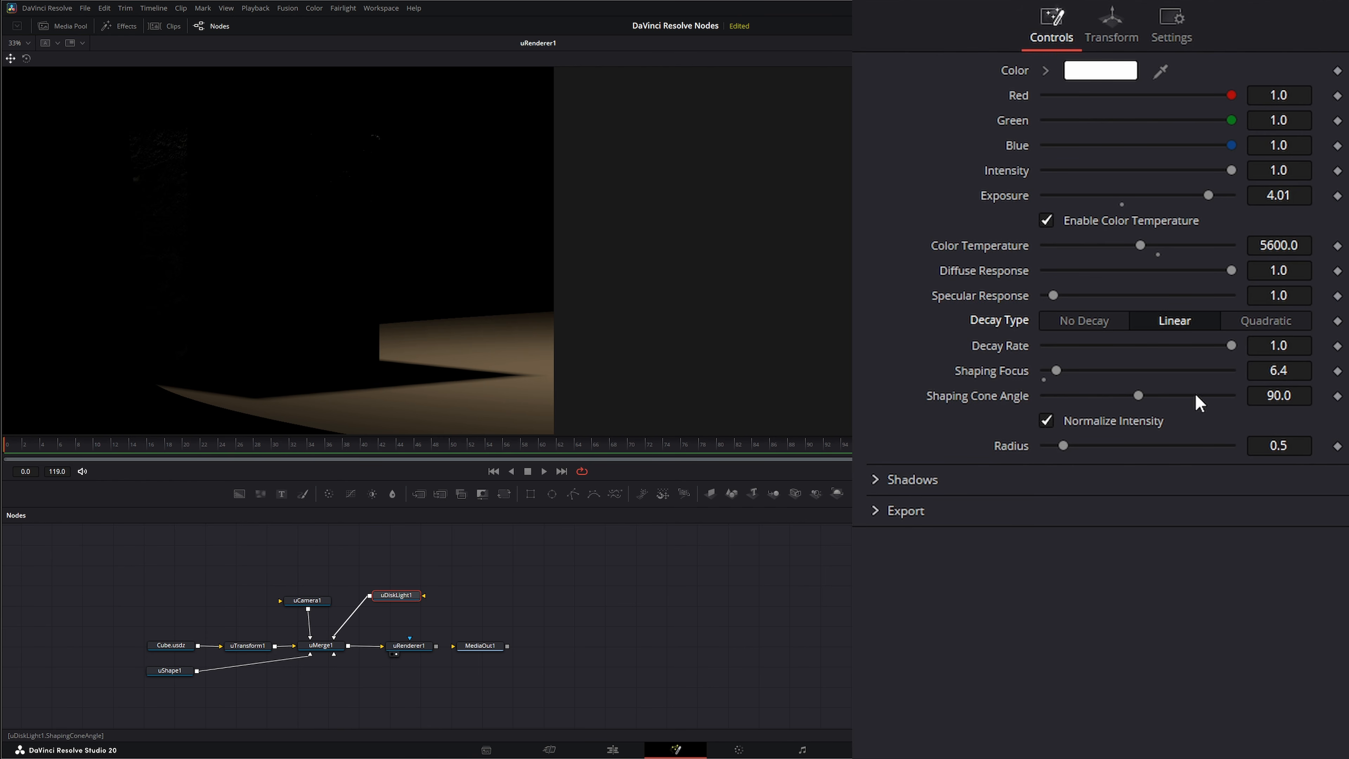
- Set the disk light's Shaping Focus to 0.0 and its Shaping Cone Angle to 113.6
mouse_move(1068, 366)
left_mouse_down()
mouse_move(1081, 366)
mouse_move(1054, 366)
mouse_move(1087, 366)
mouse_move(953, 367)
mouse_move(1066, 363)
mouse_move(1045, 363)
left_mouse_up()
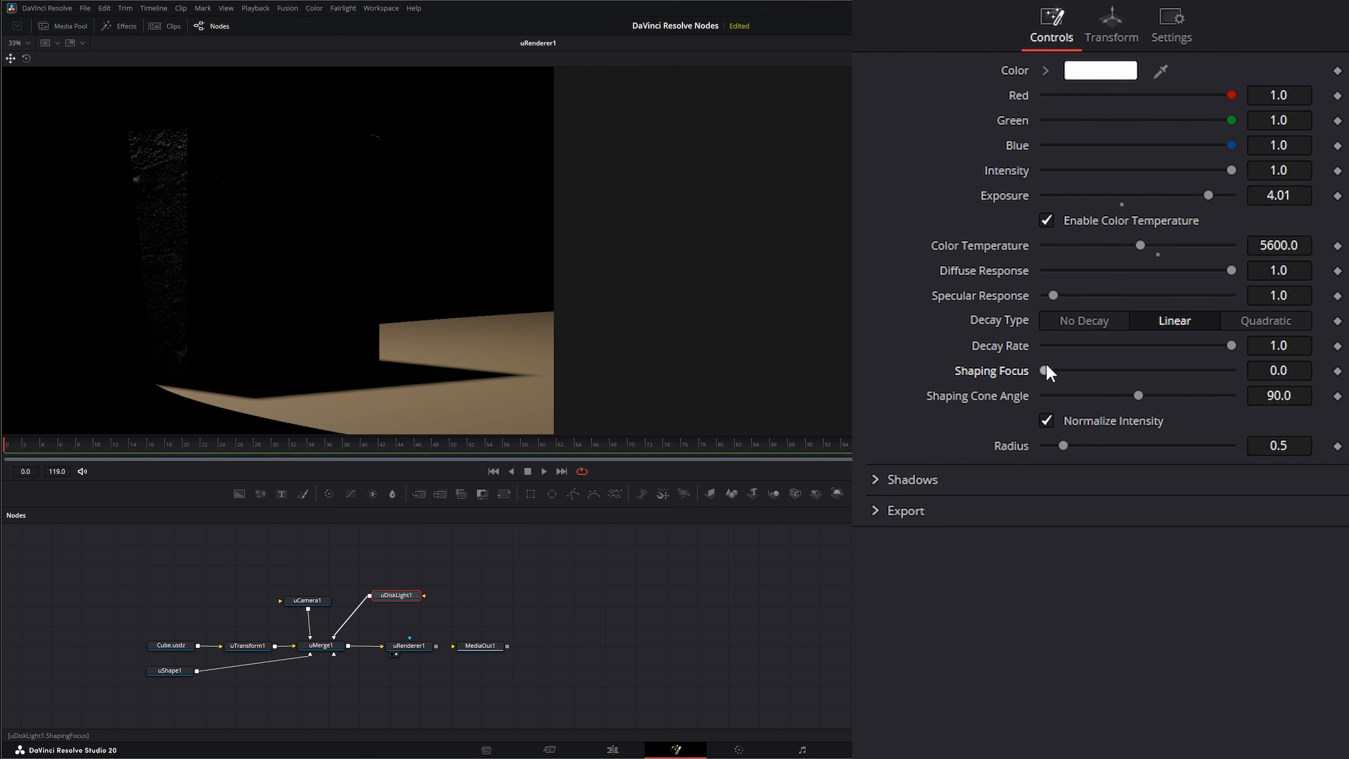
left_click_drag(1138, 395, 1163, 395)
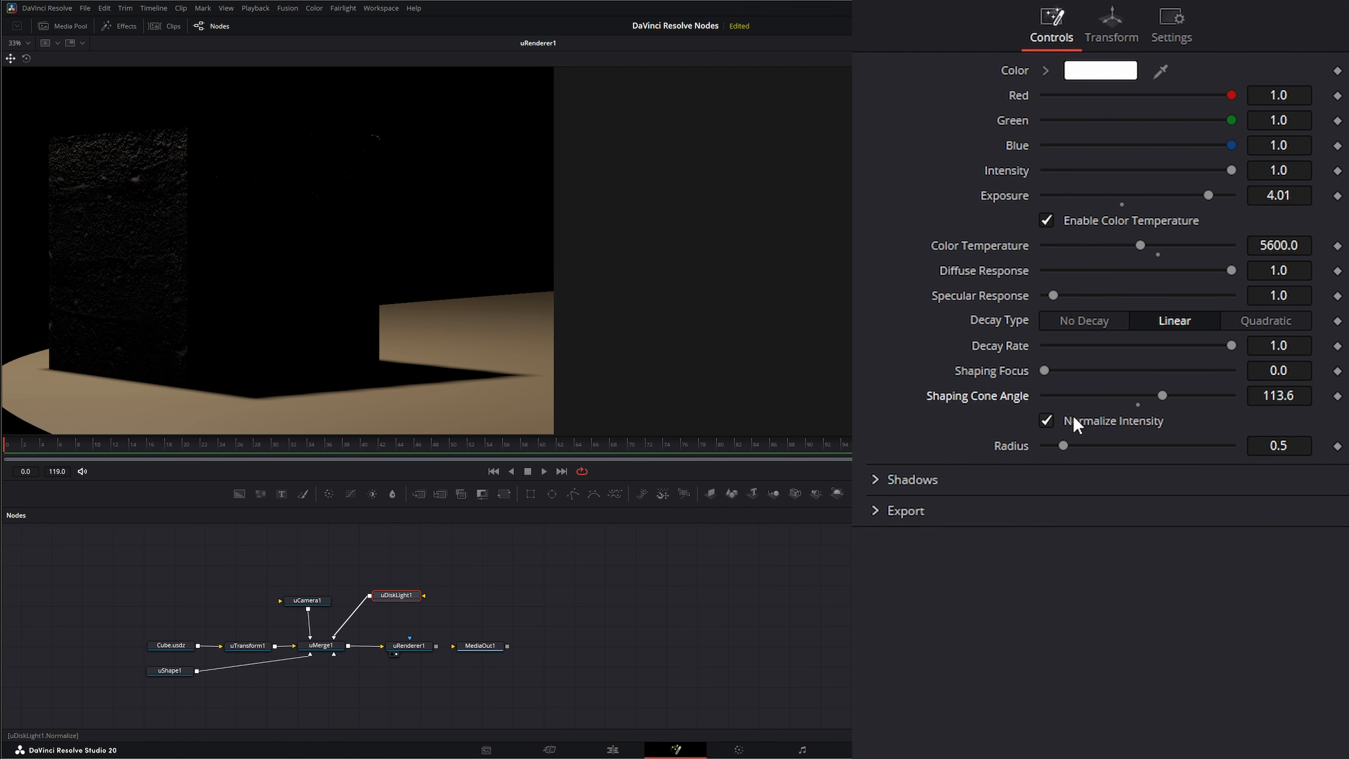
- Test the disk light's Radius with Normalize Intensity off, reset Radius to 0.5 and re-enable Normalize Intensity
left_click(1047, 420)
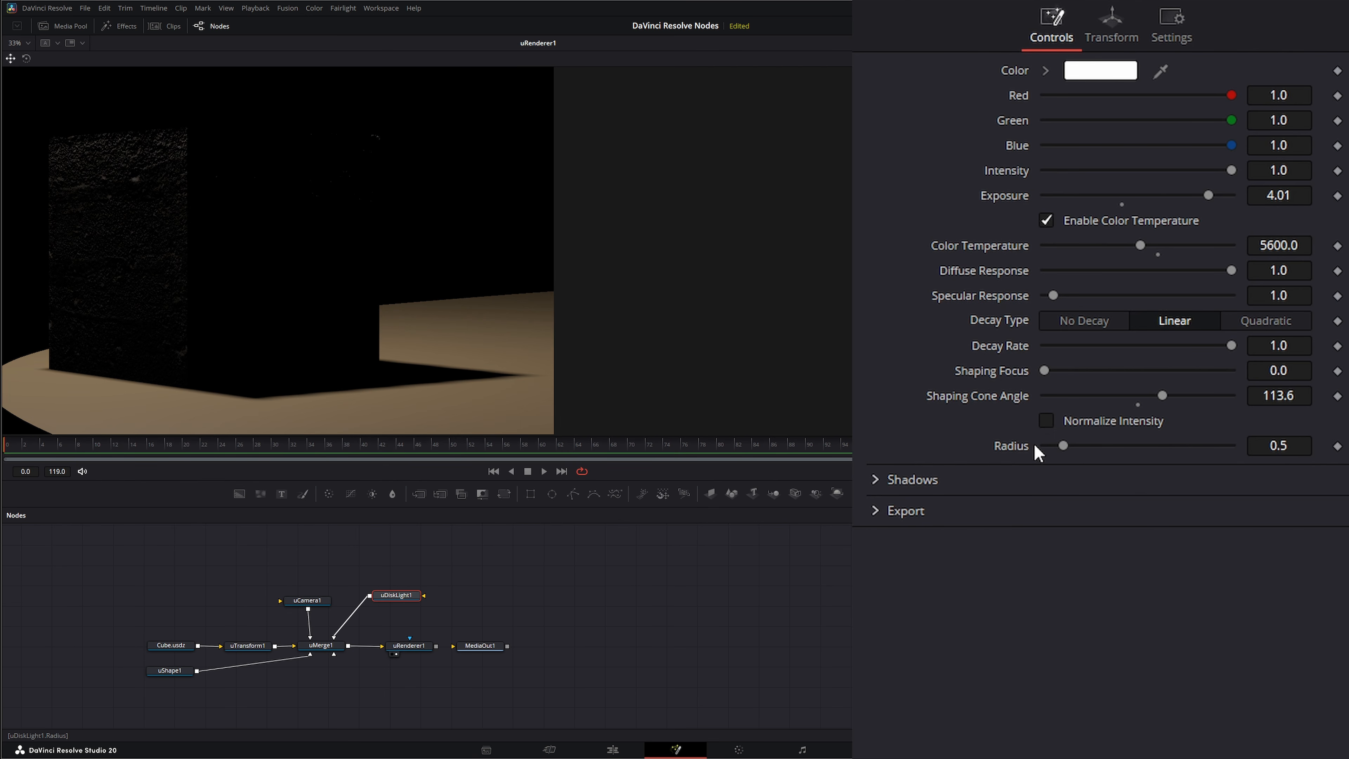
mouse_move(1062, 445)
left_mouse_down()
mouse_move(1180, 444)
mouse_move(1048, 446)
left_mouse_up()
double_click(1015, 448)
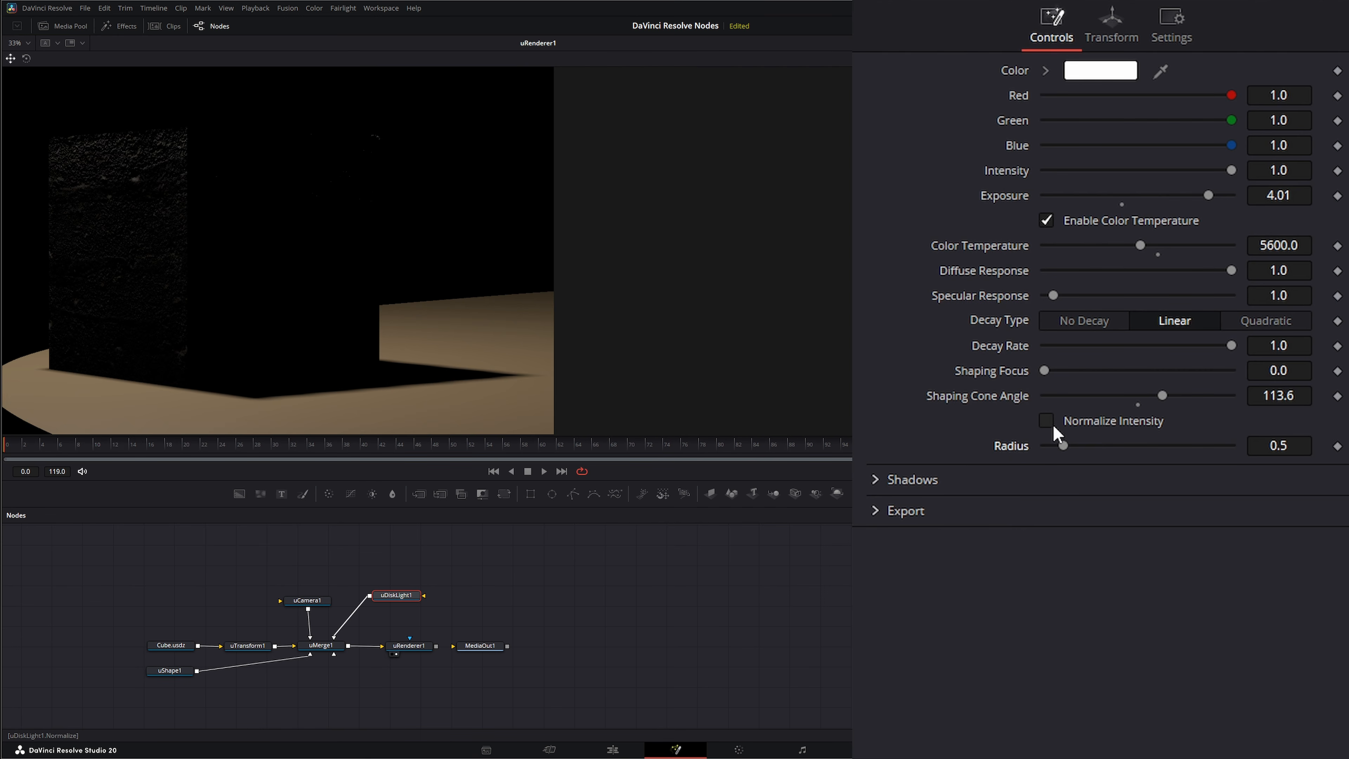
left_click(1052, 422)
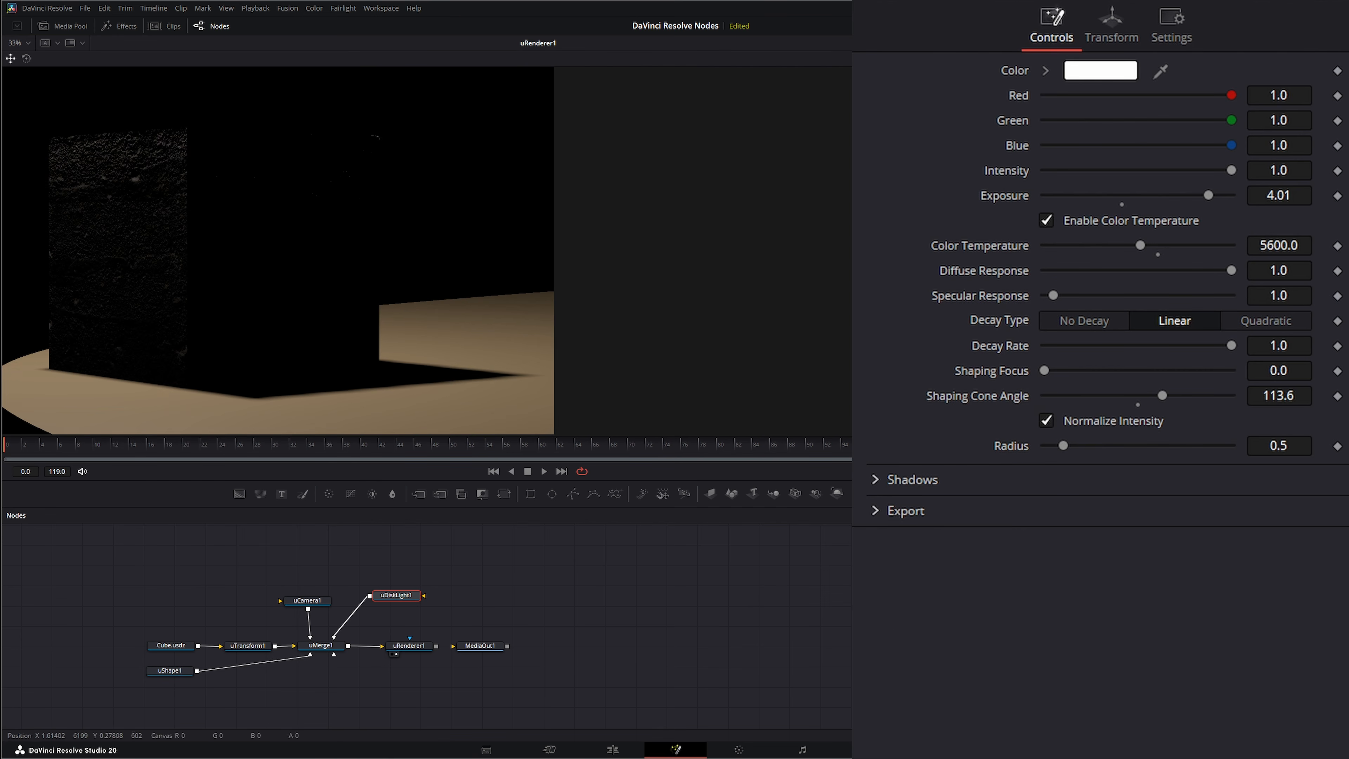
- Expand the disk light's Shadows settings and adjust its translation to light more of the cube's visible side face
left_click(875, 480)
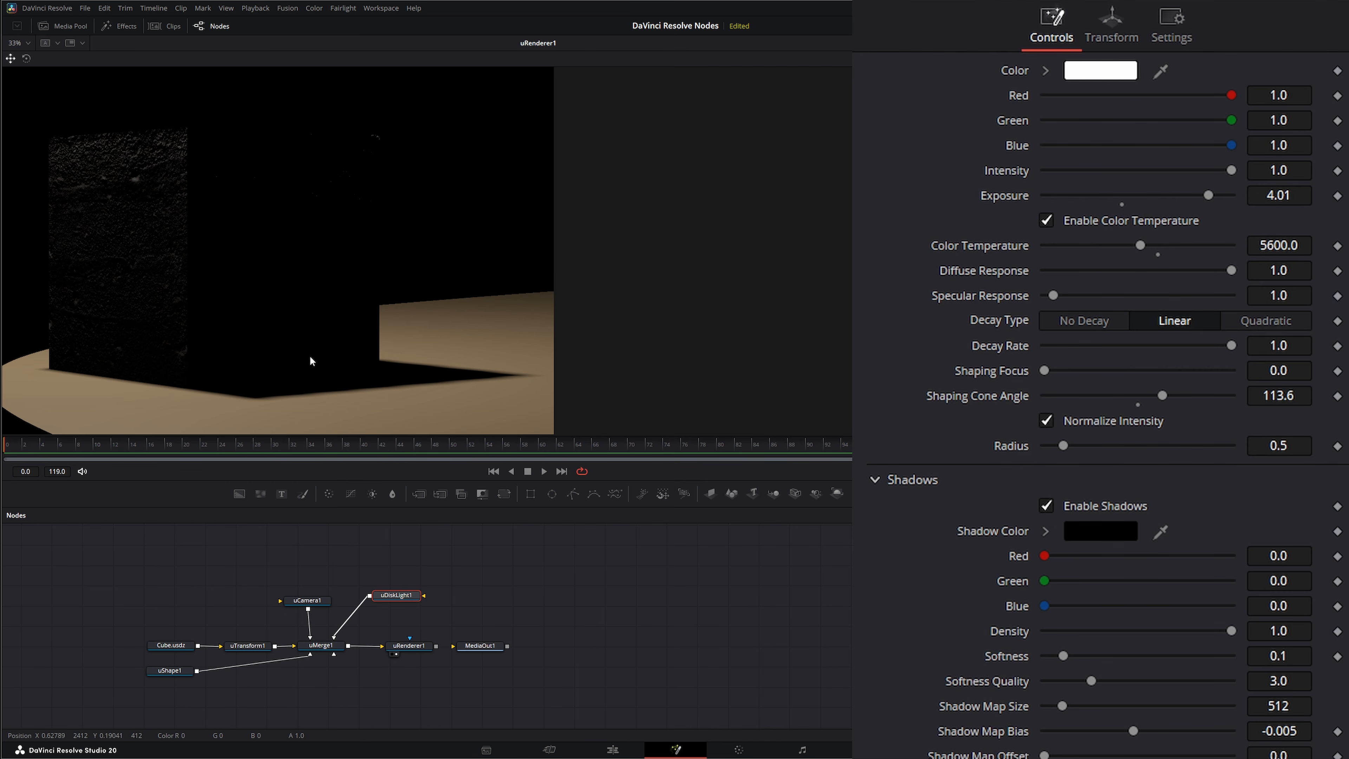
left_click(1111, 26)
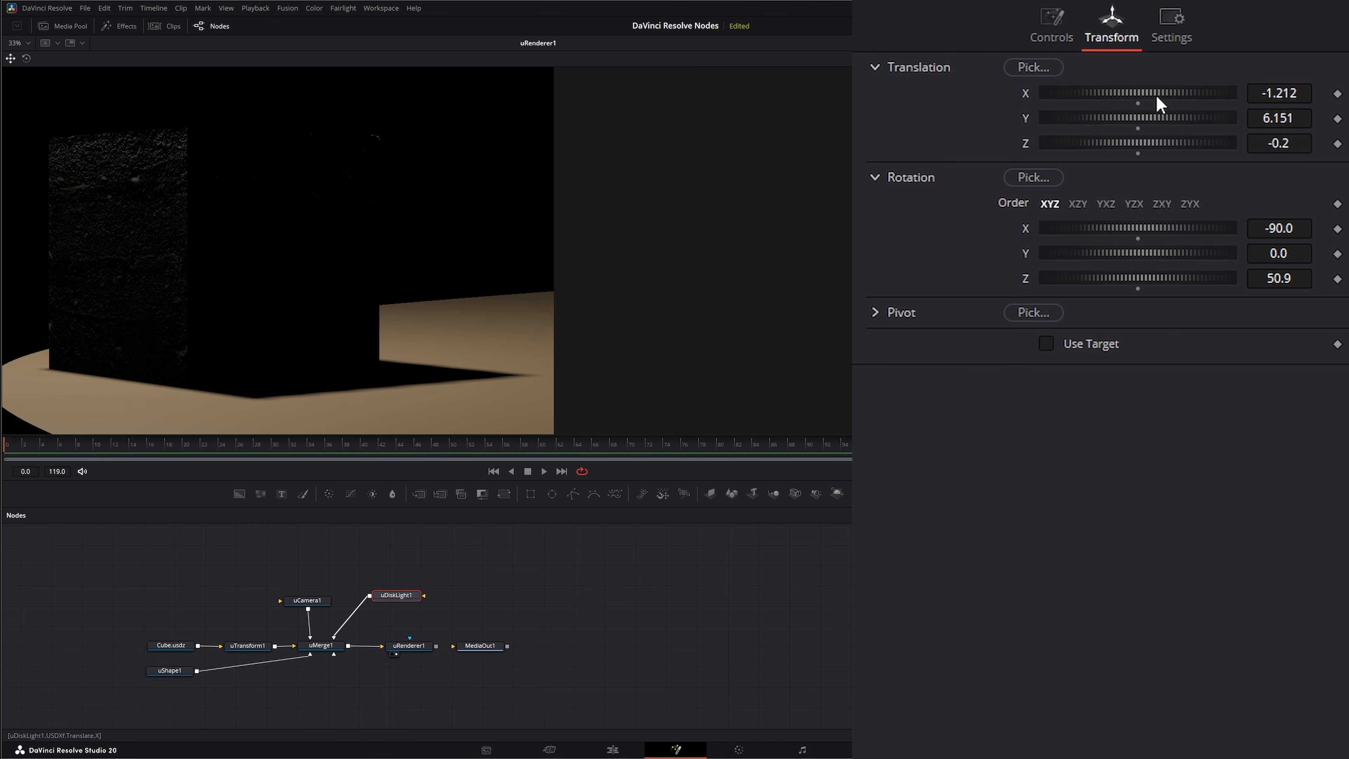
left_click_drag(1158, 94, 1133, 123)
left_click(1054, 33)
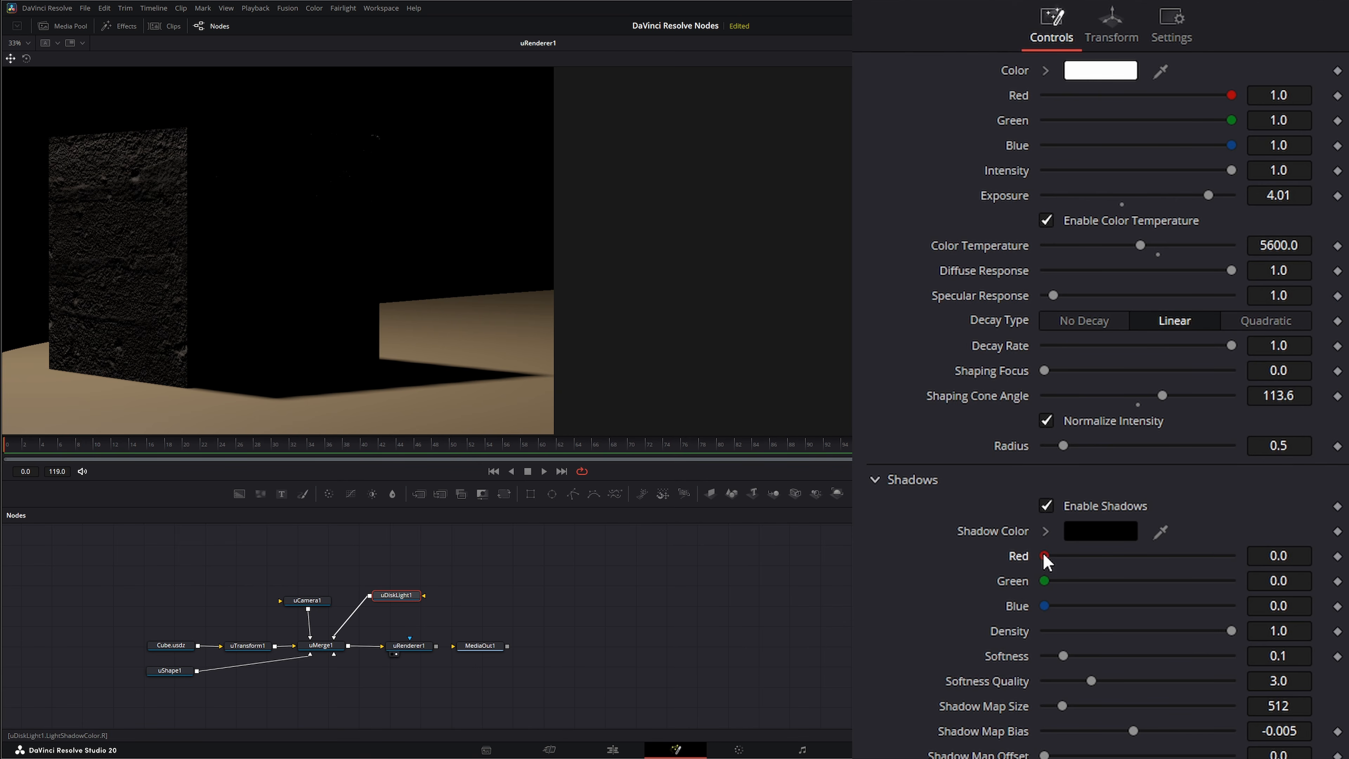
- Test the shadow color's Red value and the shadow Density, keeping them at 0.0 and 1.0
mouse_move(1046, 558)
left_mouse_down()
mouse_move(1288, 559)
mouse_move(1031, 568)
left_mouse_up()
mouse_move(1232, 630)
left_mouse_down()
mouse_move(1203, 632)
mouse_move(1233, 633)
left_mouse_up()
- Set the shadow Softness to 0.193, Softness Quality to 4.893 and Shadow Map Size to 2160
mouse_move(1063, 656)
left_mouse_down()
mouse_move(1111, 657)
mouse_move(1080, 657)
left_mouse_up()
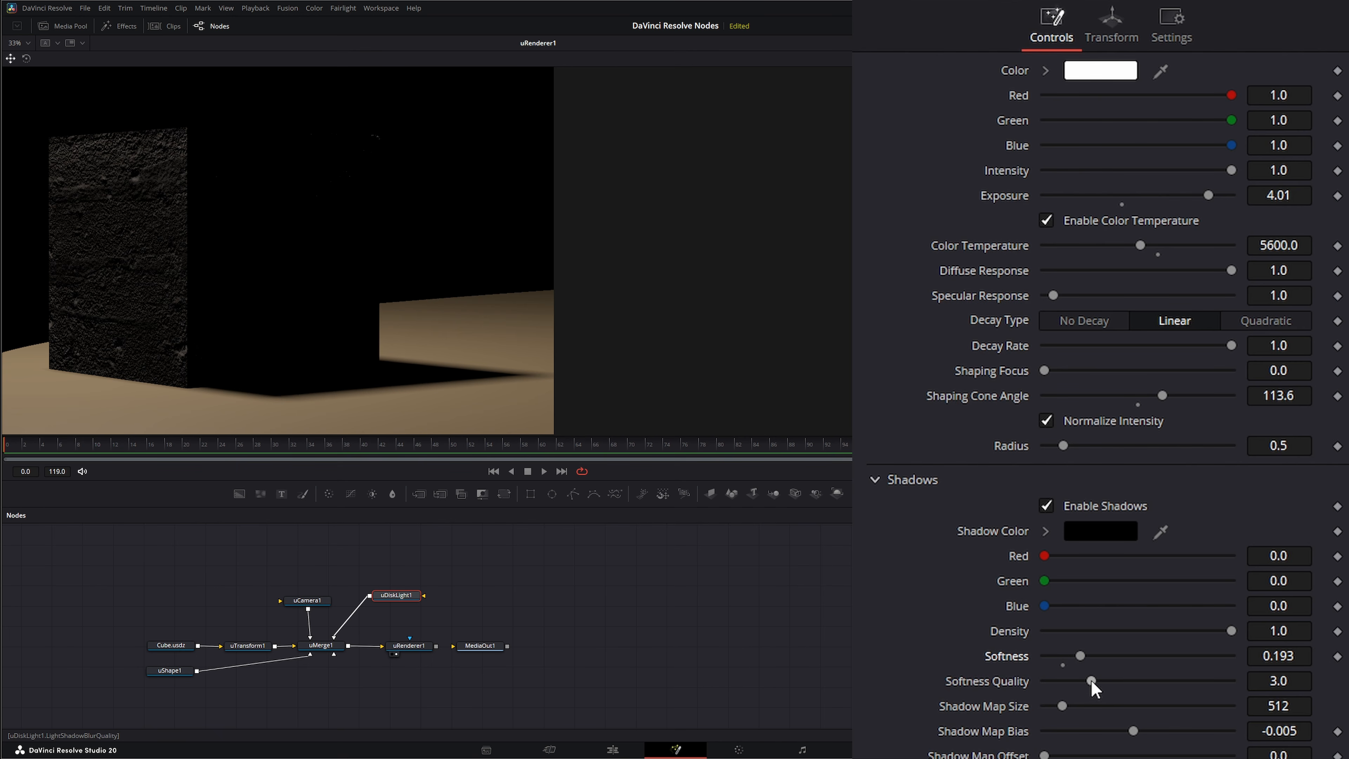
left_click_drag(1092, 681, 1135, 681)
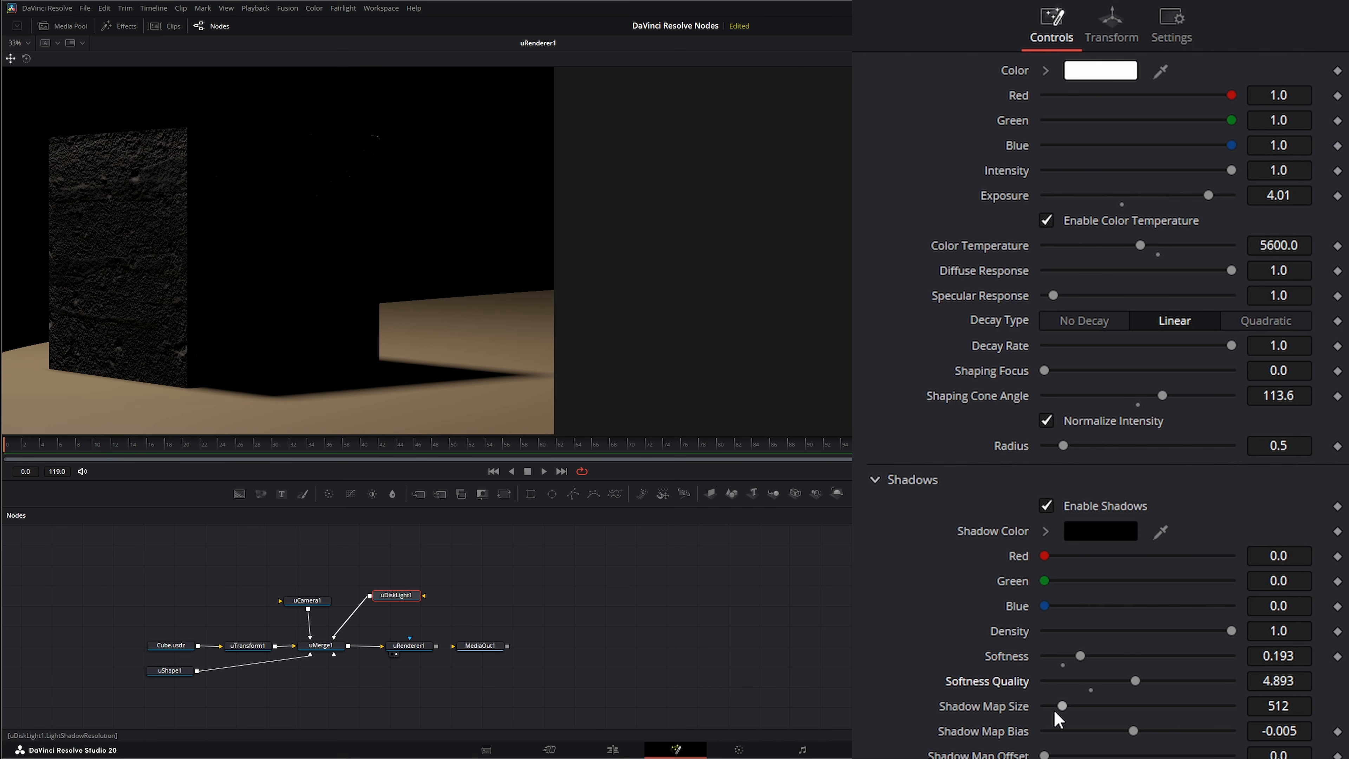
left_click(1283, 705)
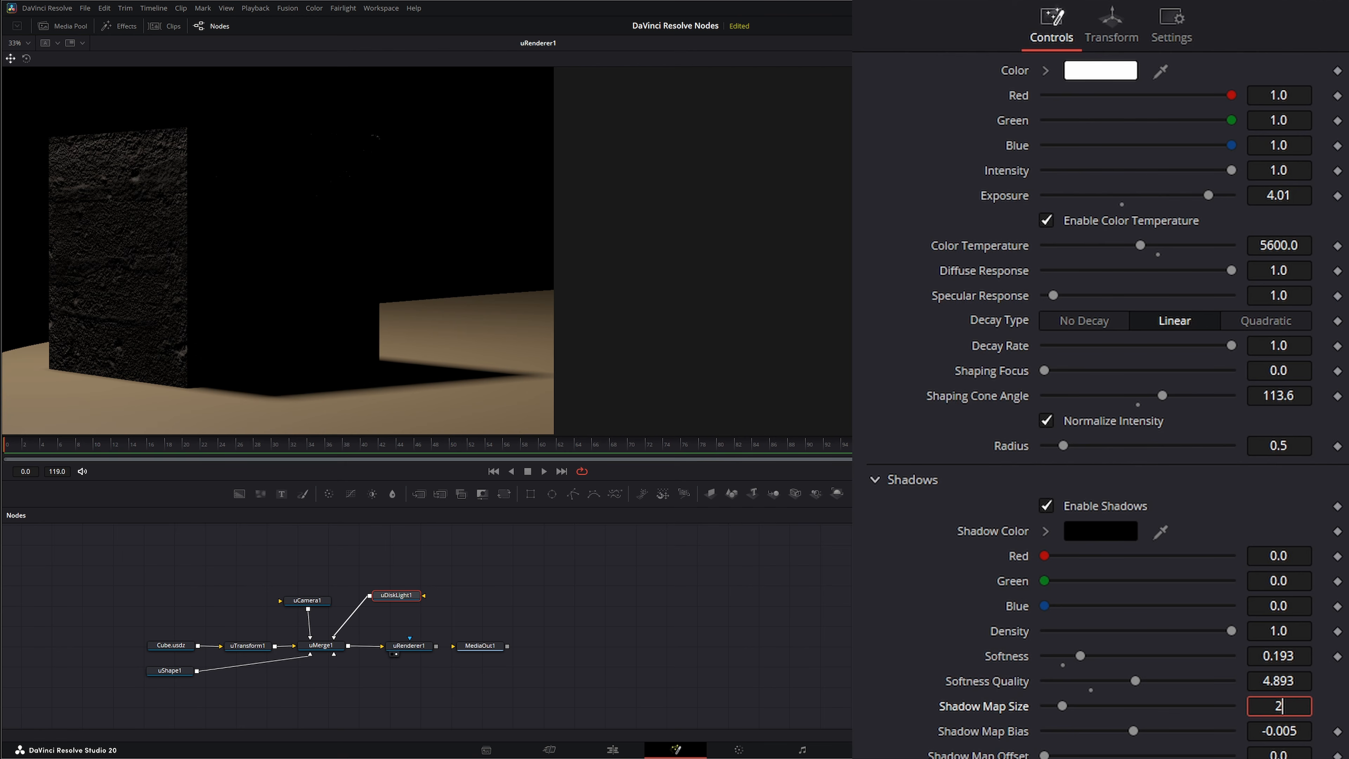
type("2160")
key("Tab")
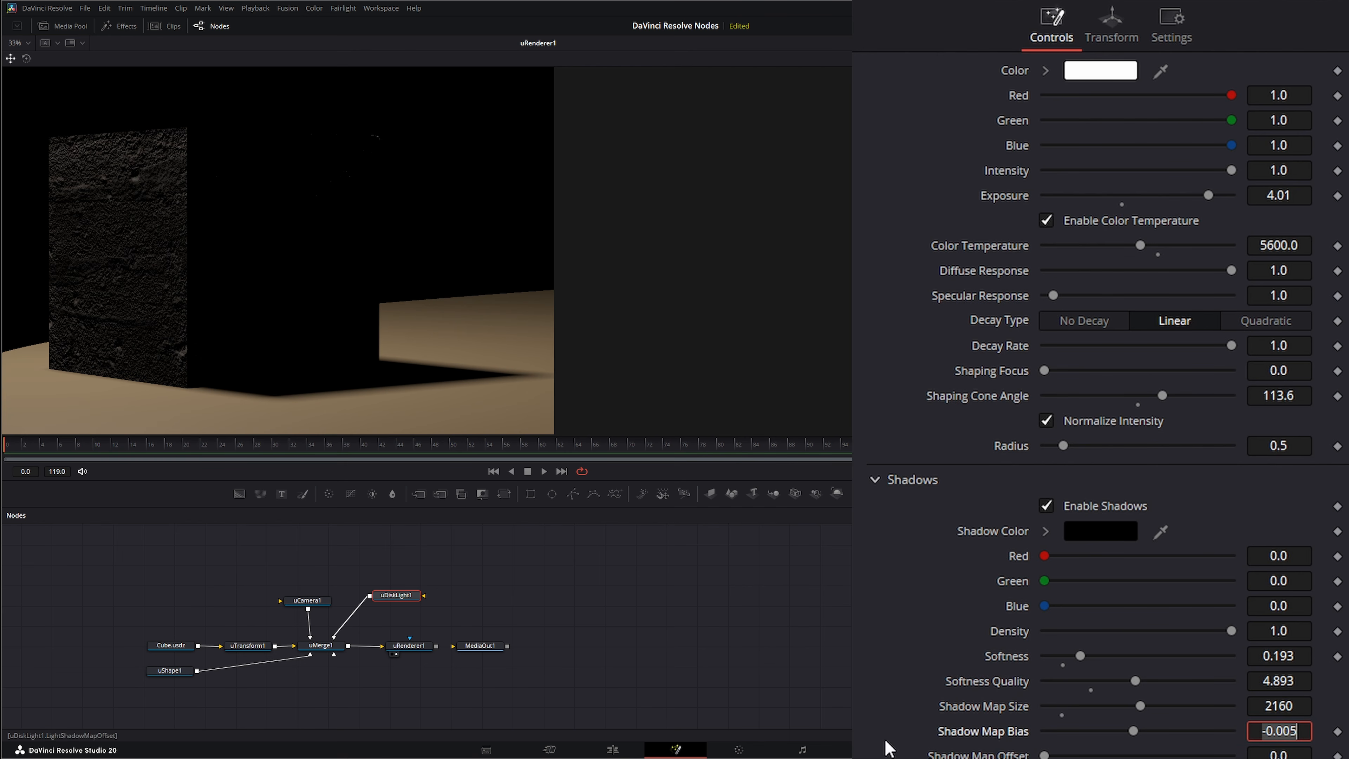
- Set Shadow Map Bias to -0.006, and try a Shadow Map Offset of 0.0535 before resetting it to 0.0
mouse_move(1133, 731)
left_mouse_down()
mouse_move(1116, 731)
mouse_move(1136, 737)
left_mouse_up()
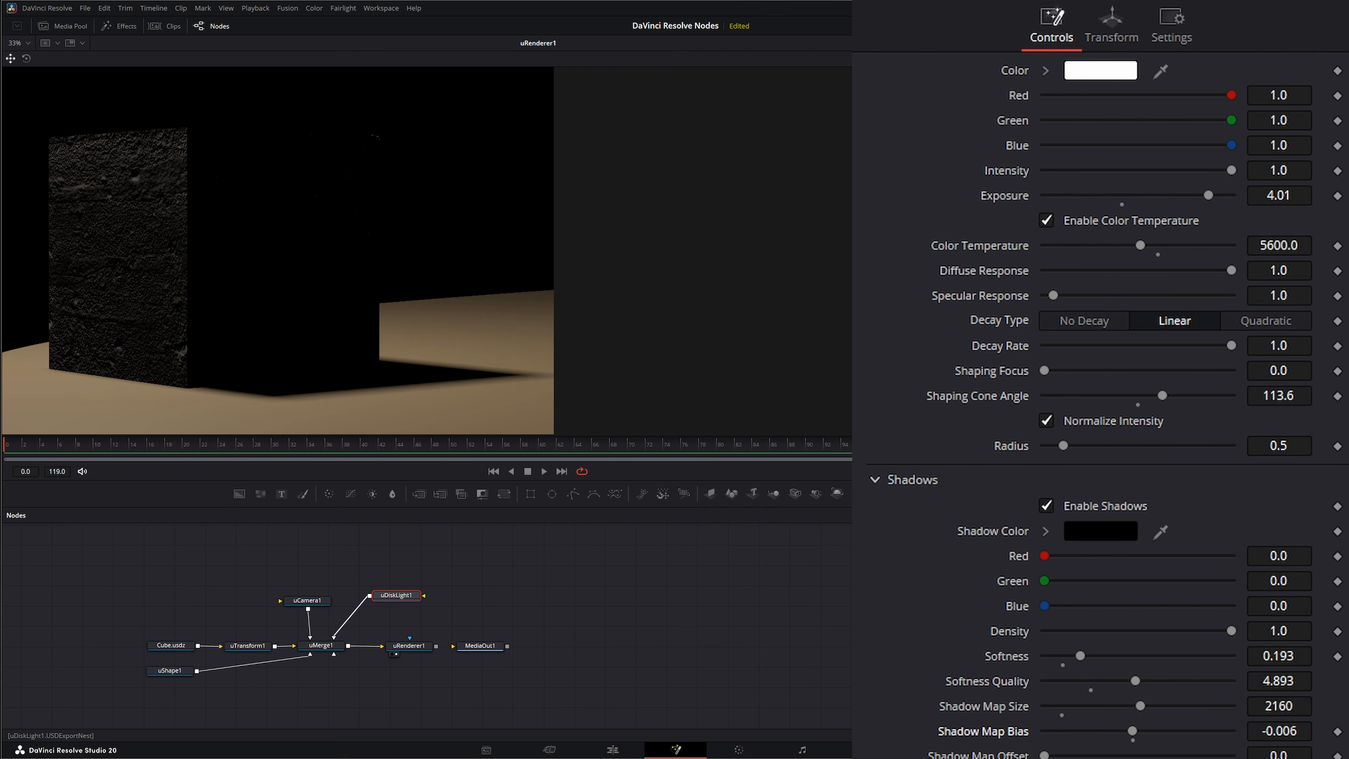
left_click_drag(1046, 755, 1065, 755)
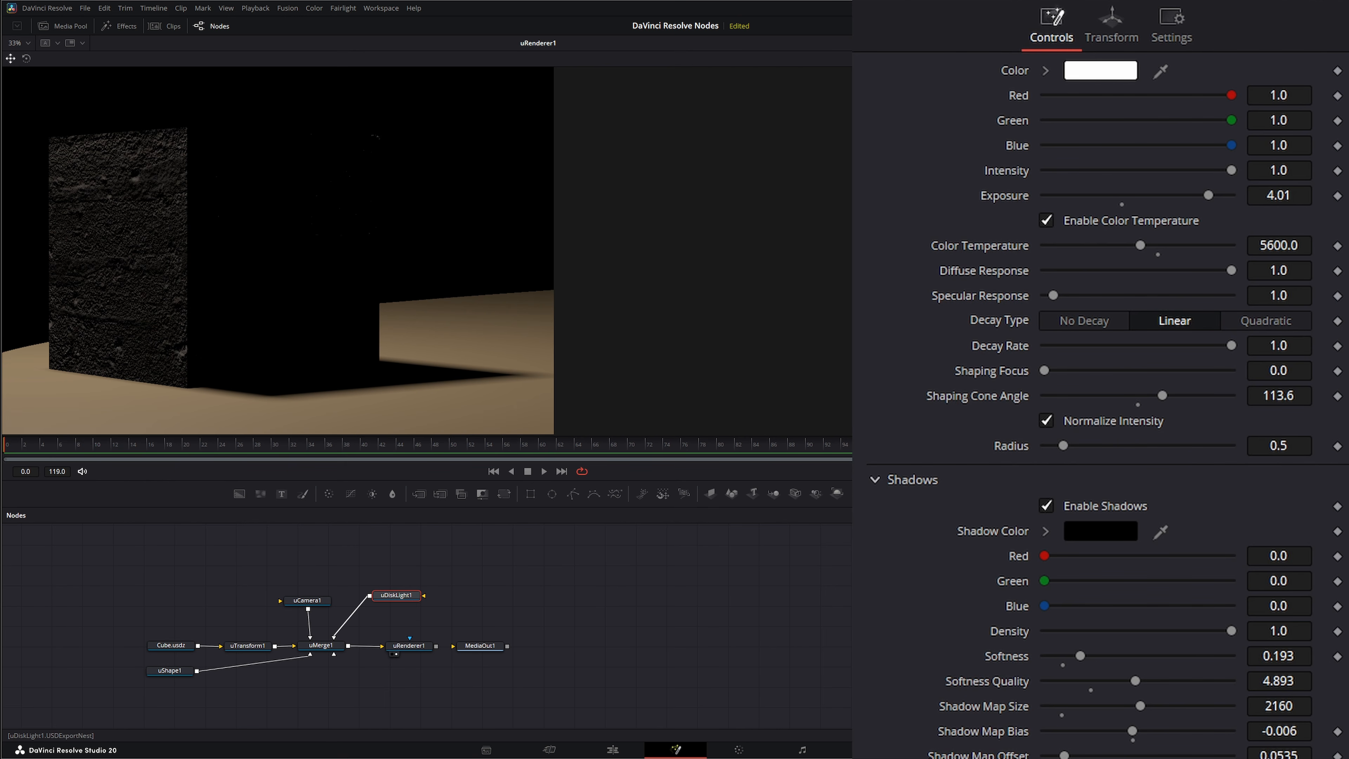
double_click(1006, 755)
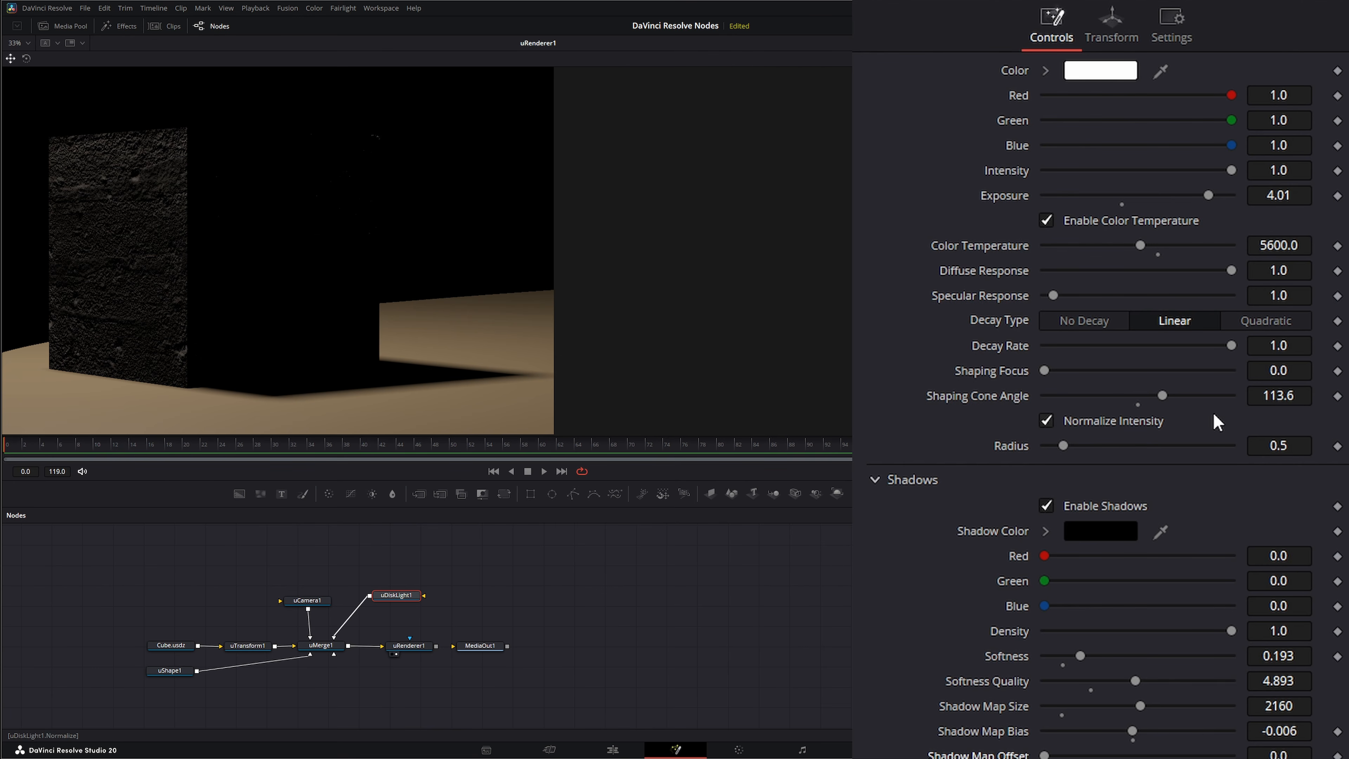
- Try a Shaping Cone Angle of 178.1 on the disk light, and reduce it to 135.7
left_click_drag(1164, 395, 1229, 396)
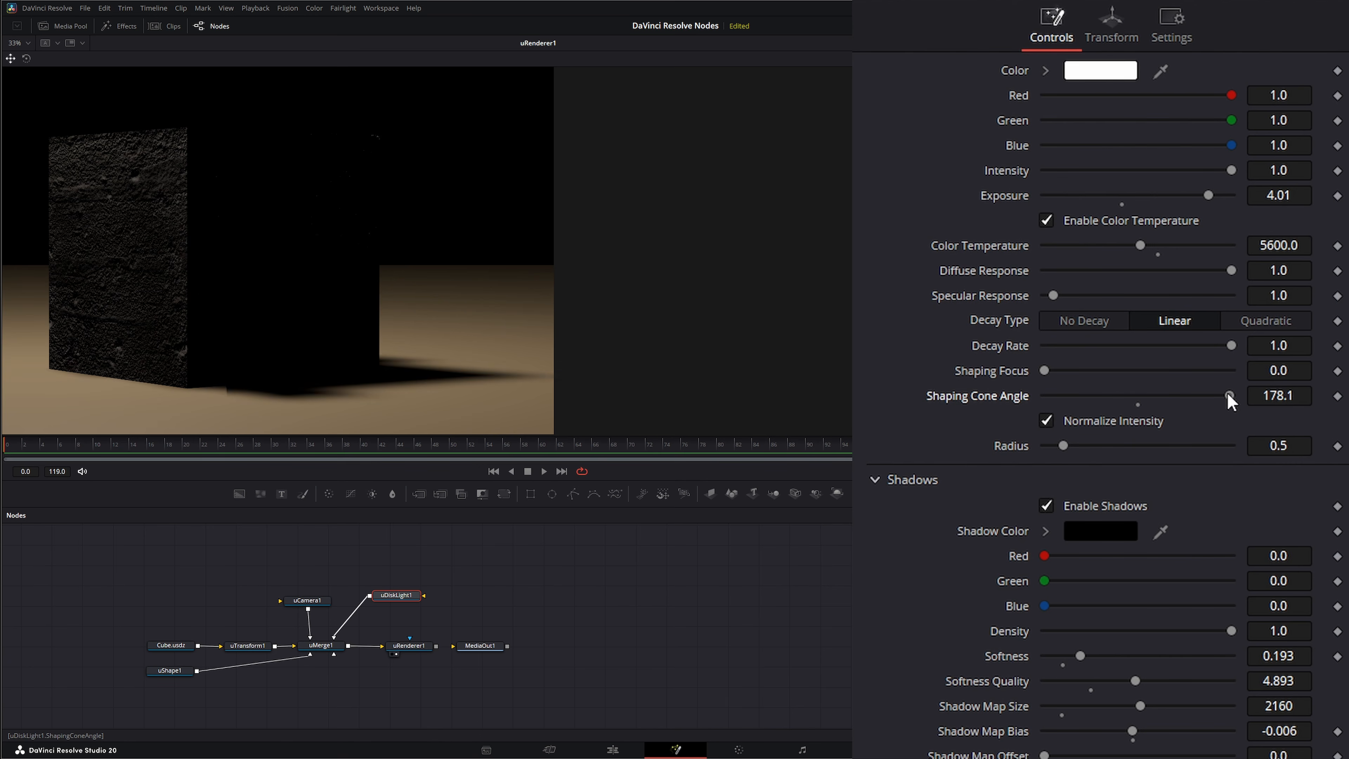
left_click_drag(1228, 396, 1229, 396)
left_click_drag(1230, 398, 1186, 397)
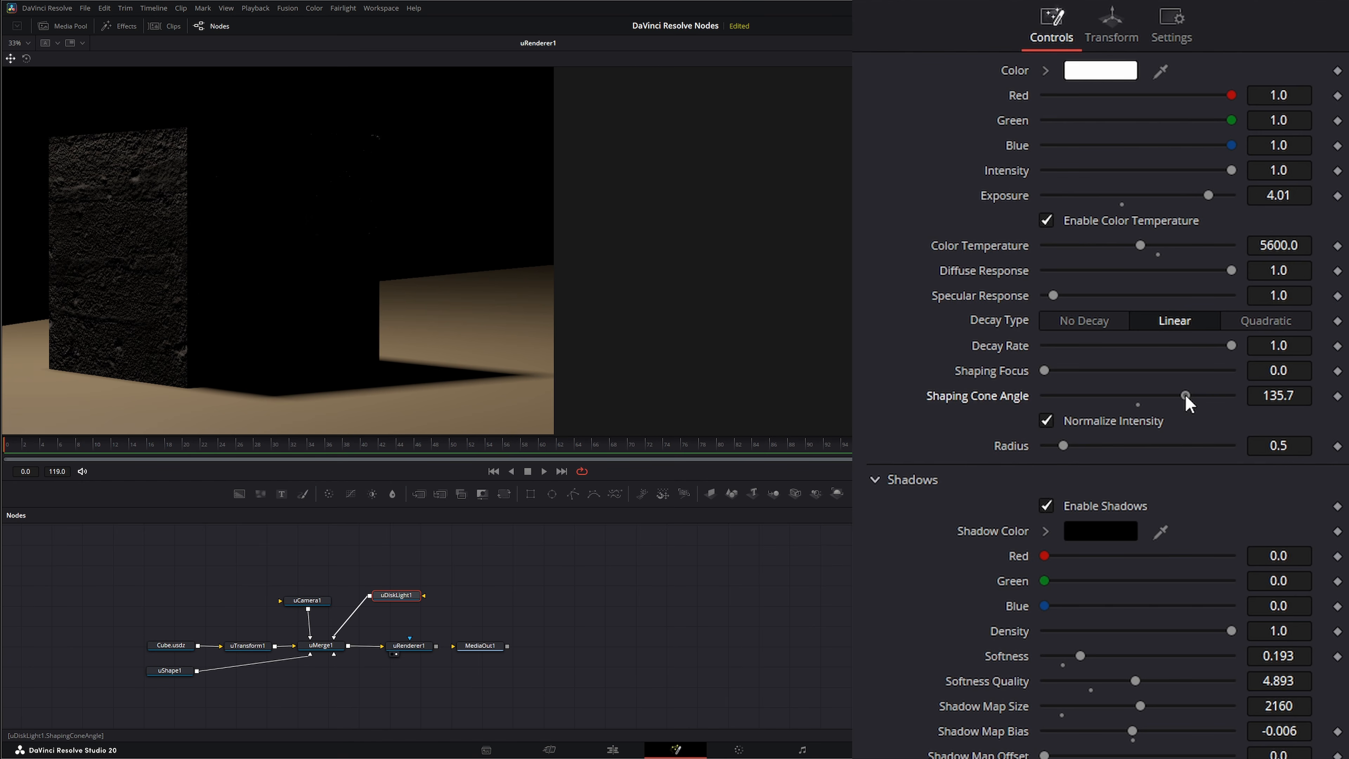